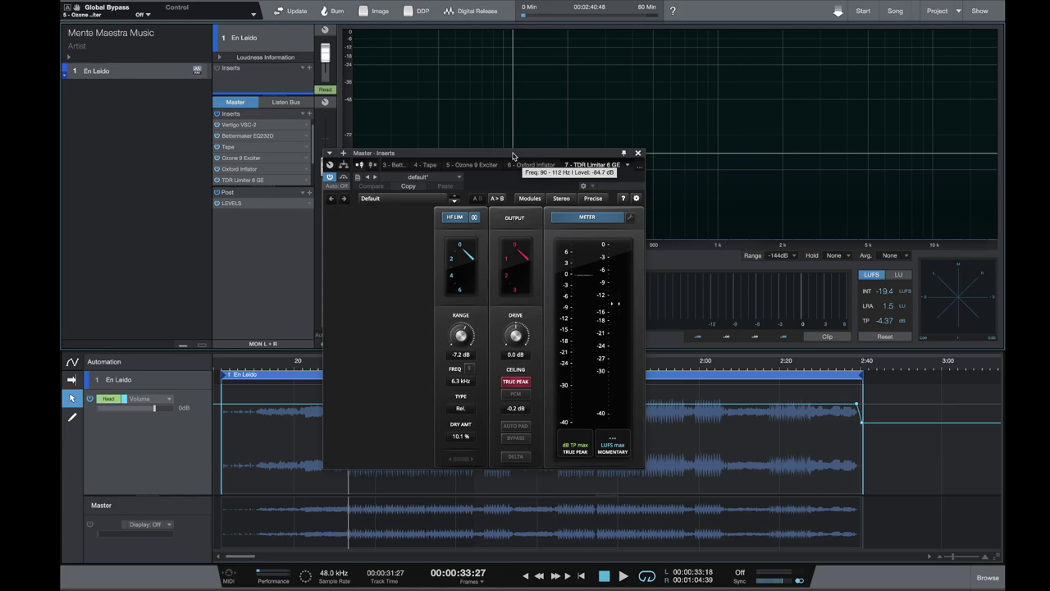
Play the looped section and compare the master with TDR Limiter 6 GE bypassed and active, ending with it active and its window closed.
{"action": "left_click", "coordinate": [531, 199]}
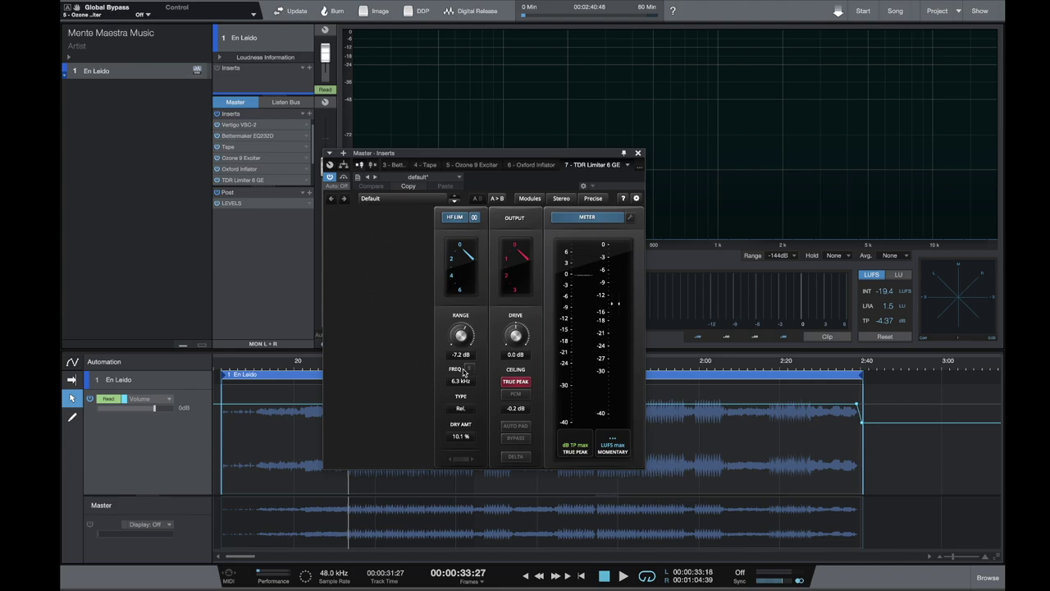
{"action": "key", "text": "space"}
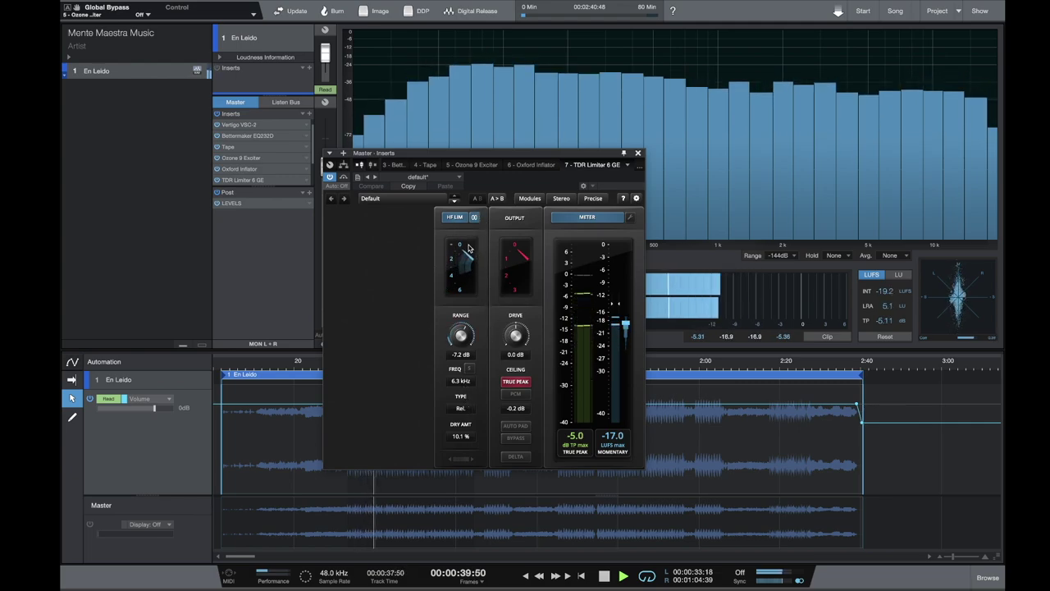
{"action": "left_click", "coordinate": [344, 179]}
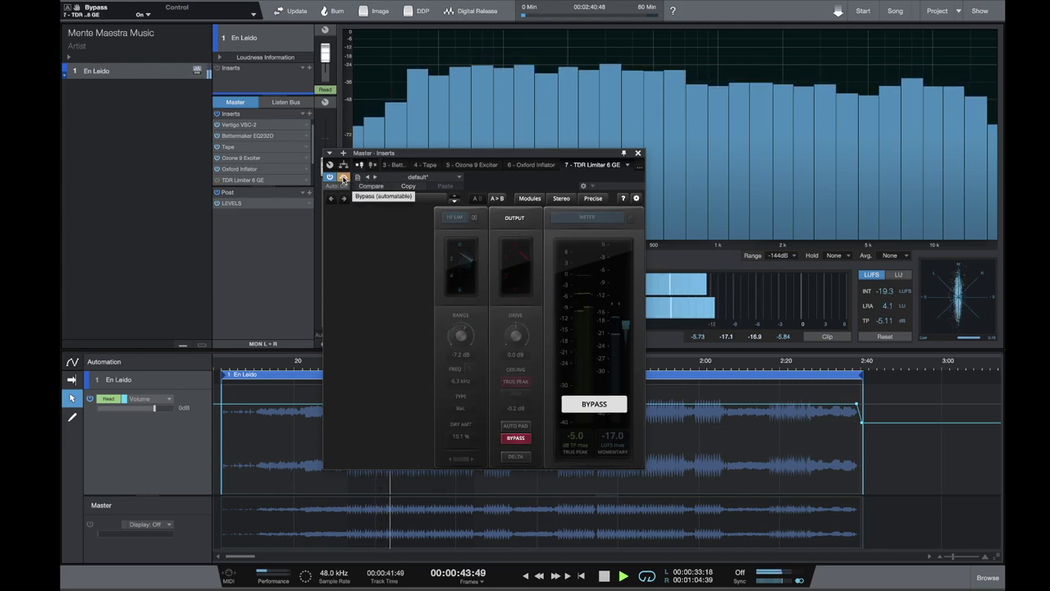
{"action": "left_click", "coordinate": [344, 178]}
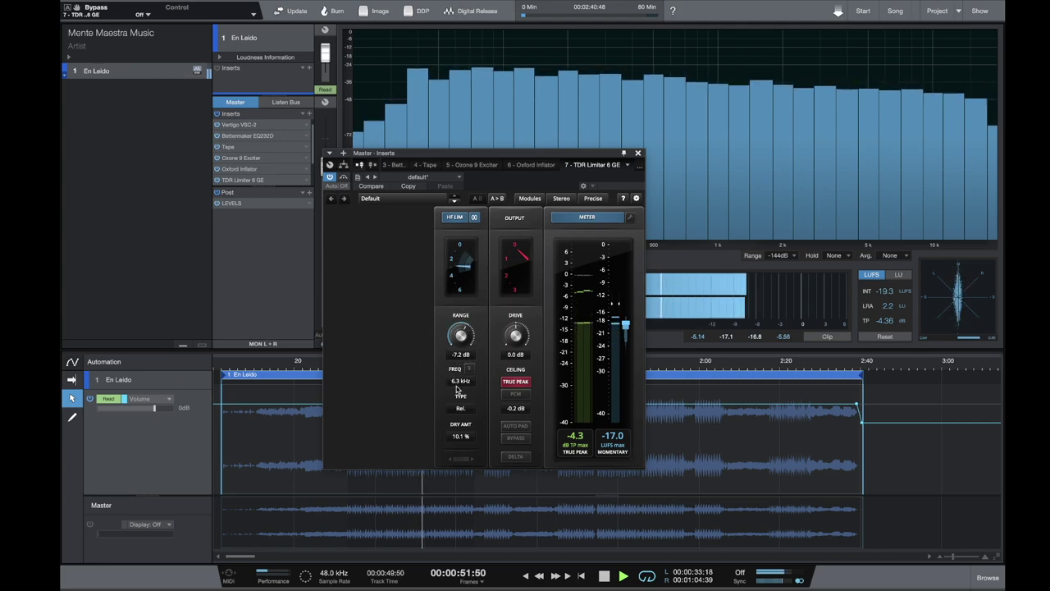
{"action": "left_click", "coordinate": [344, 178]}
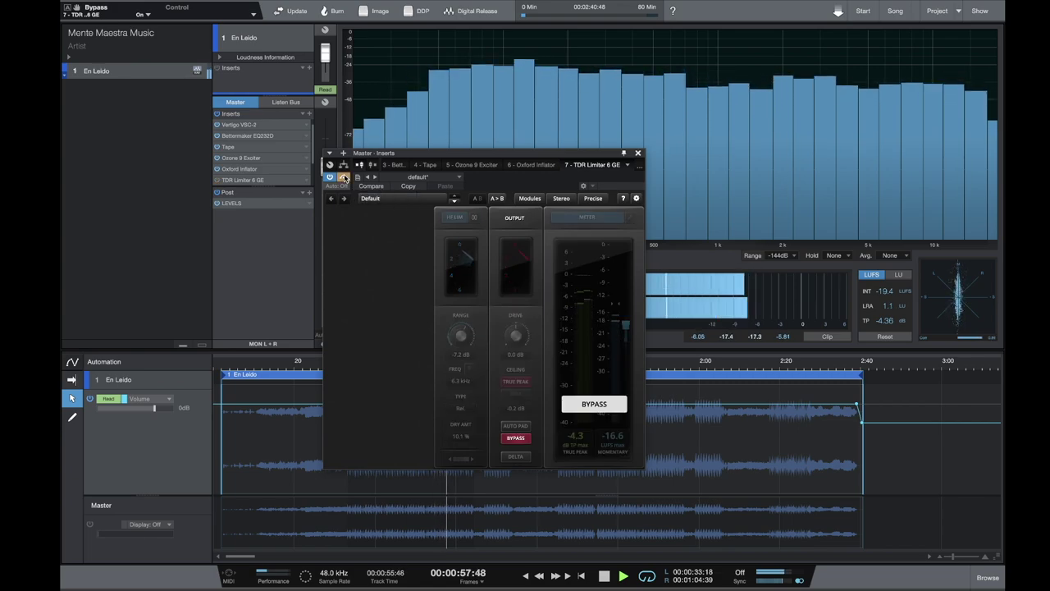
{"action": "left_click", "coordinate": [344, 178]}
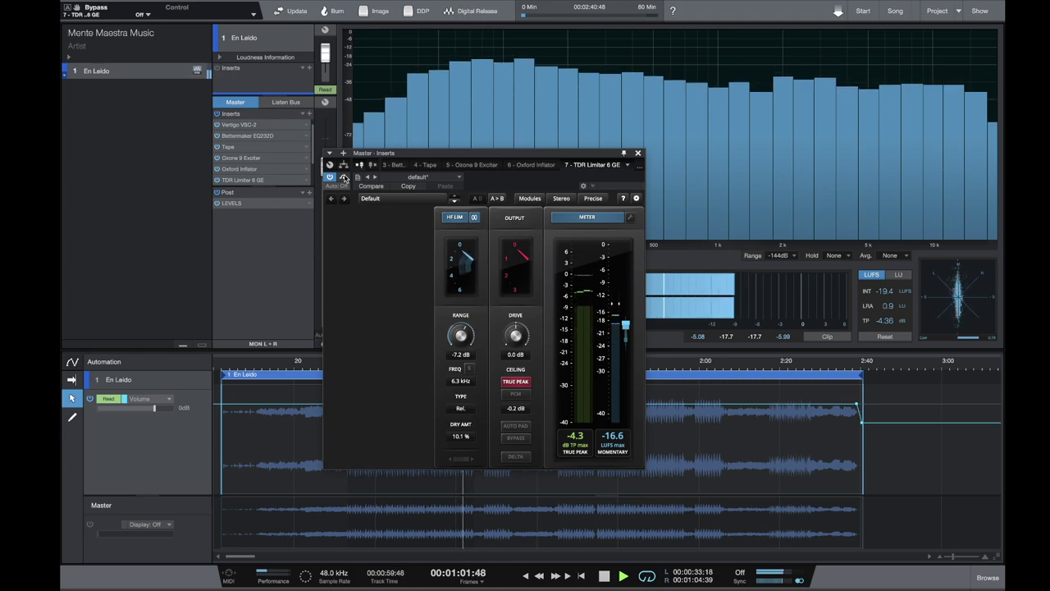
{"action": "left_click", "coordinate": [344, 178]}
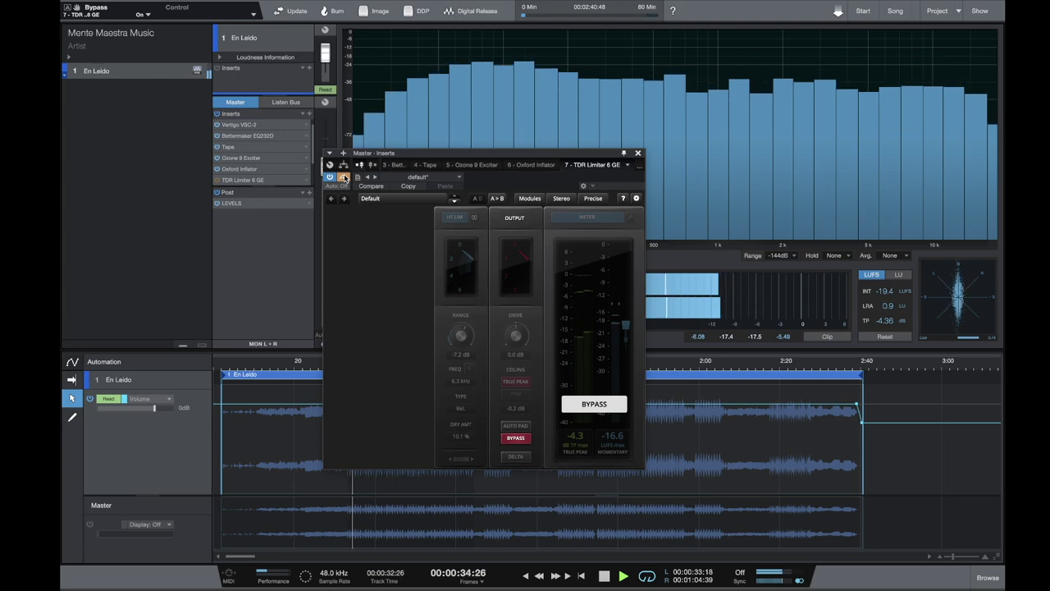
{"action": "left_click", "coordinate": [344, 178]}
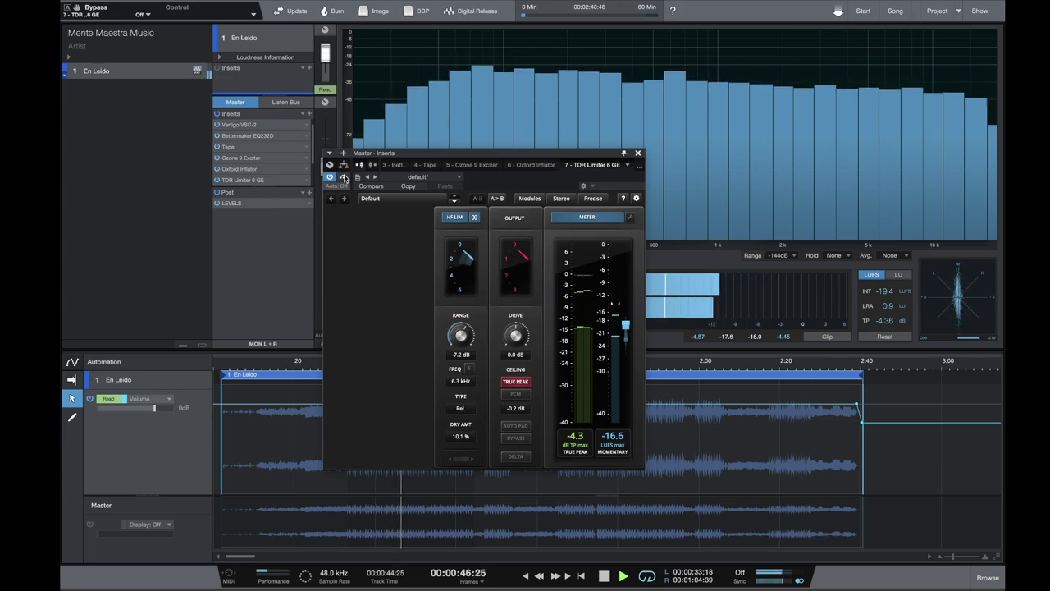
{"action": "left_click", "coordinate": [344, 178]}
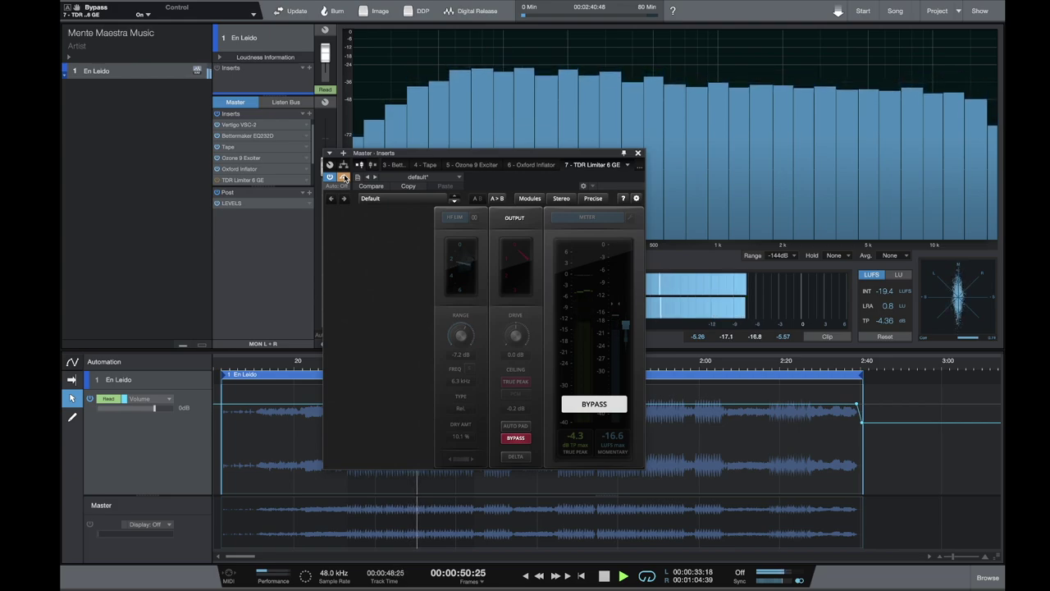
{"action": "left_click", "coordinate": [344, 179]}
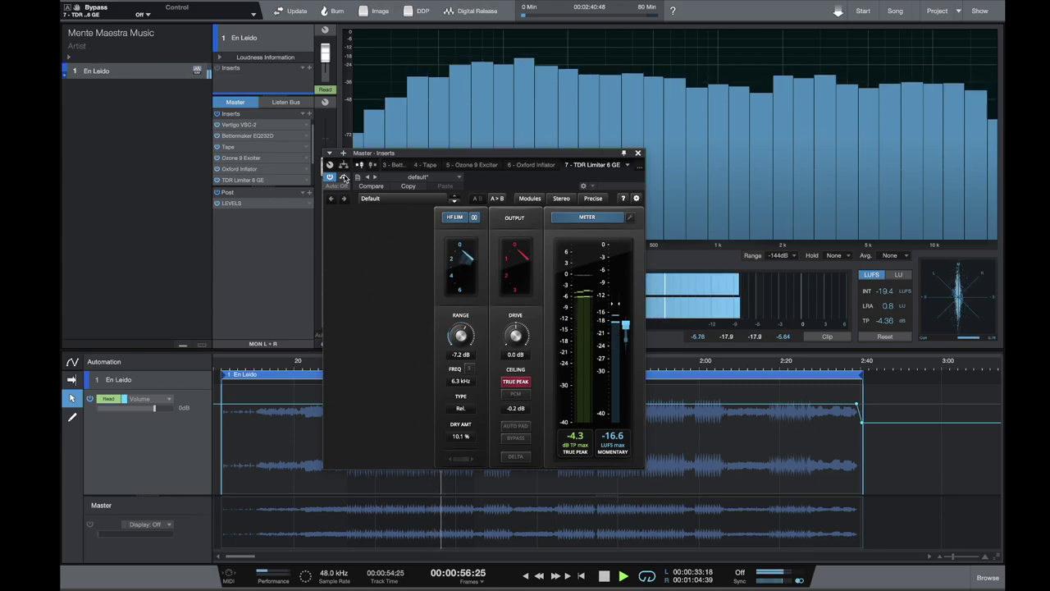
{"action": "left_click", "coordinate": [639, 154]}
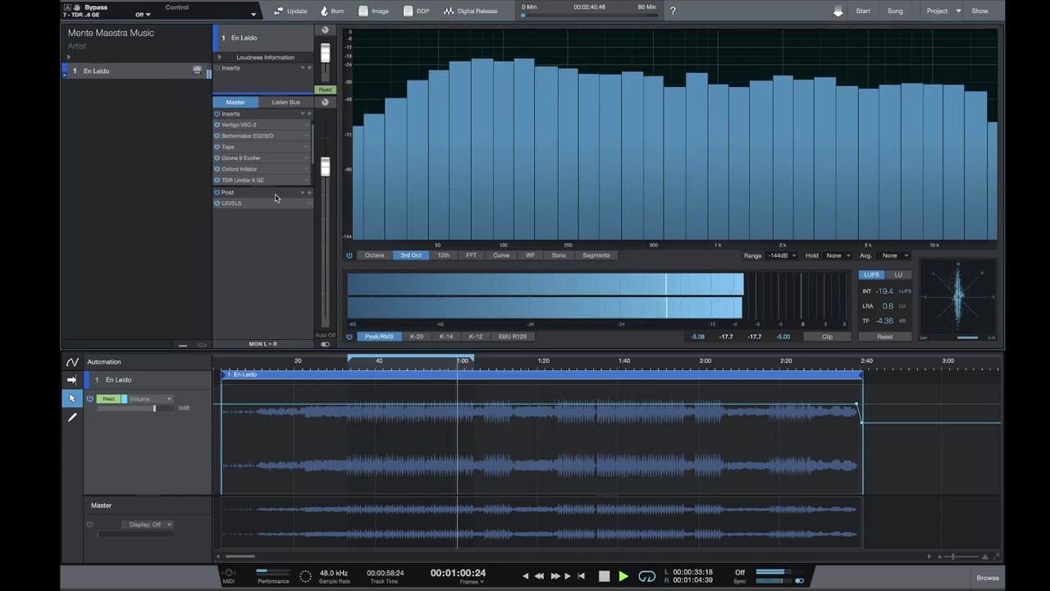
Extend the master insert list, switch on and open SPL IRON, and look through its presets while keeping 29 MR_Mix Buss.
{"action": "left_click_drag", "start_coordinate": [277, 187], "coordinate": [279, 200]}
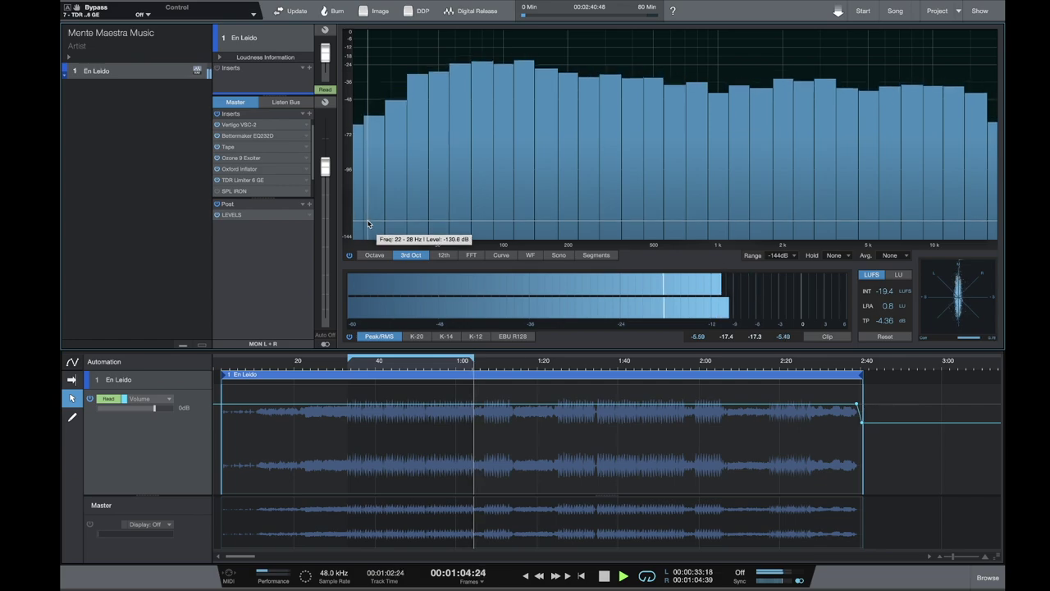
{"action": "double_click", "coordinate": [240, 193]}
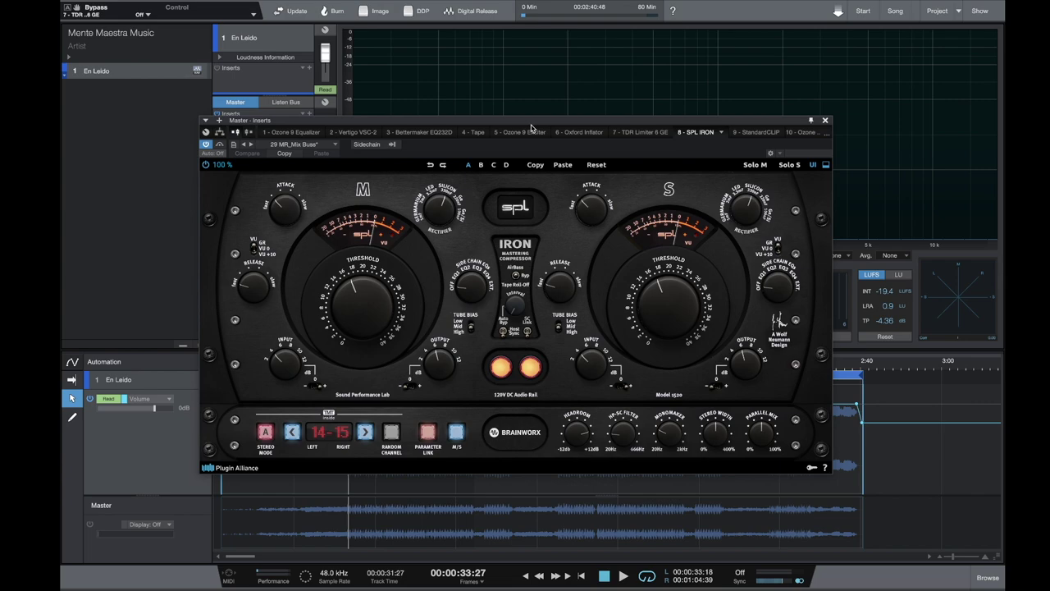
{"action": "left_click", "coordinate": [330, 147]}
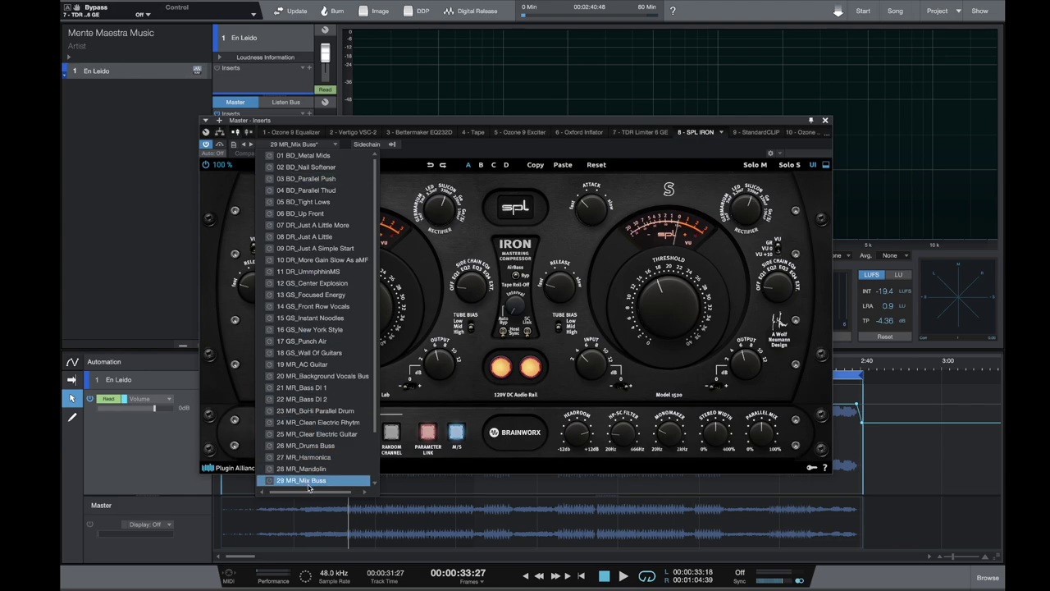
{"action": "left_click", "coordinate": [516, 154]}
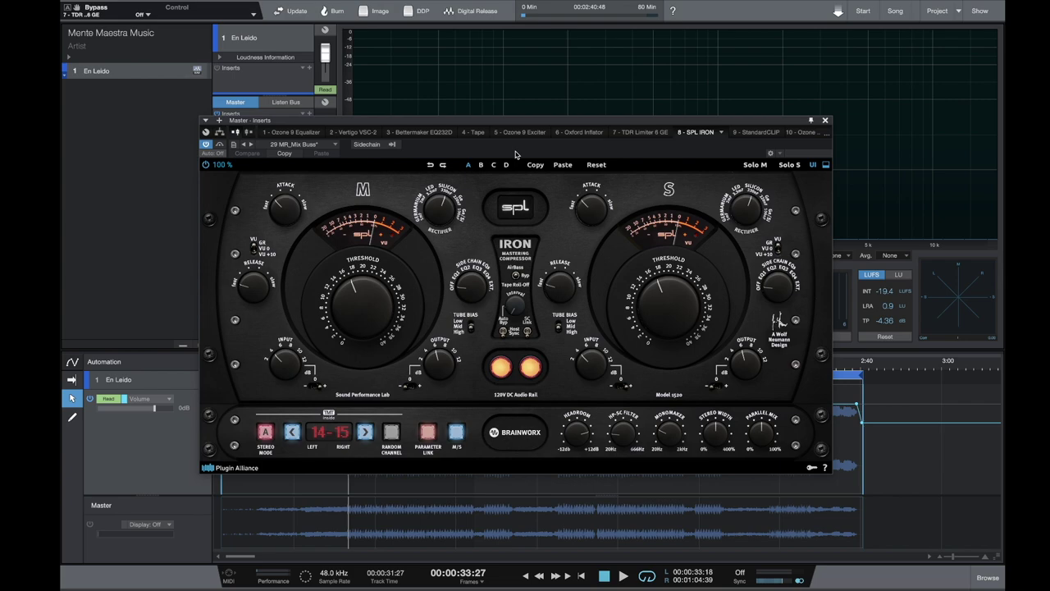
Play the loop and compare the master with SPL IRON bypassed and active, leaving it active and its window closed.
{"action": "key", "text": "space"}
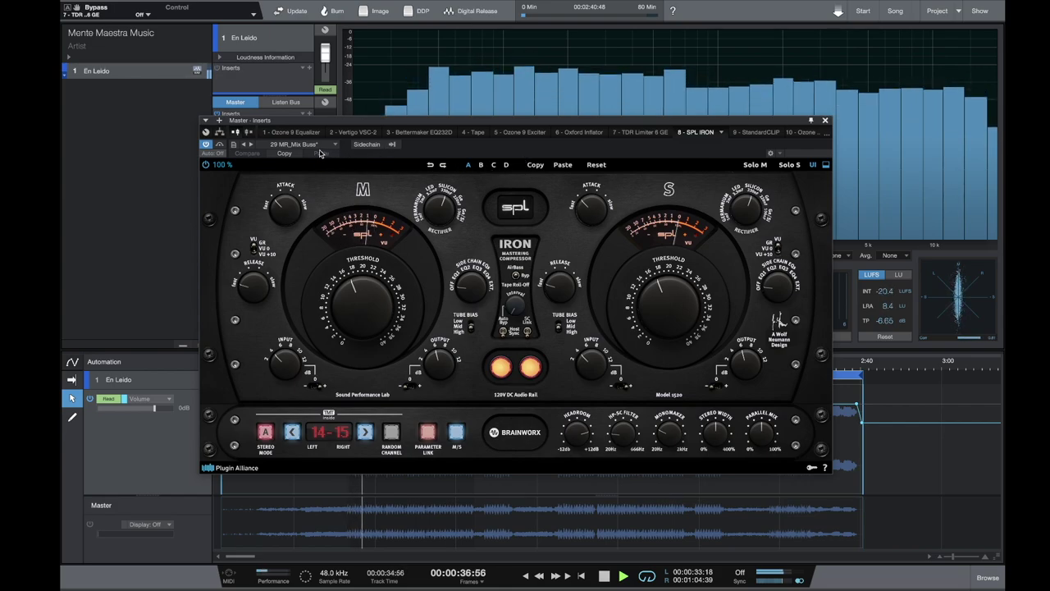
{"action": "left_click", "coordinate": [220, 145]}
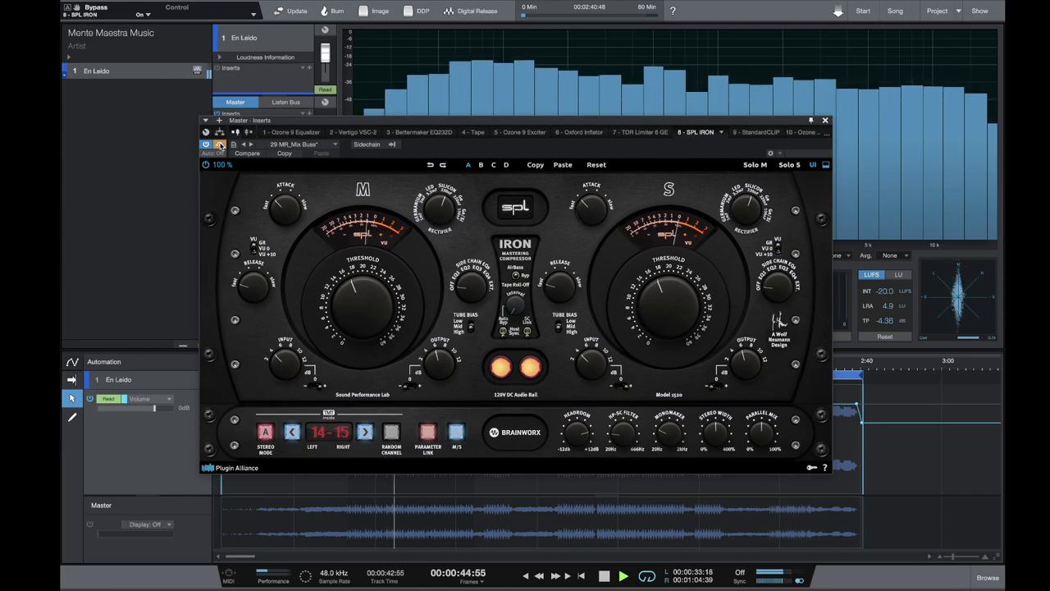
{"action": "left_click", "coordinate": [220, 146]}
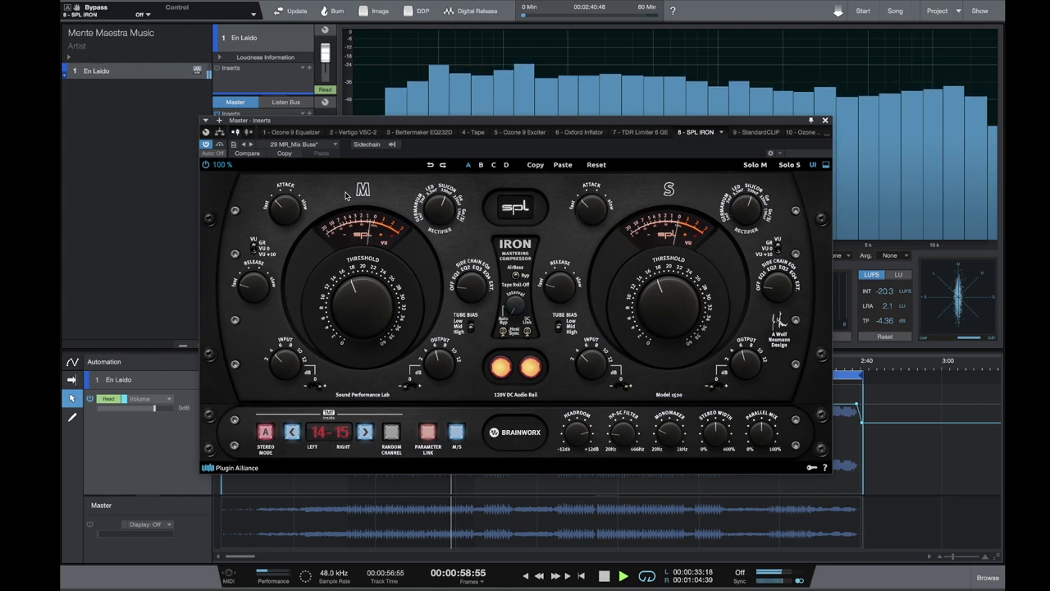
{"action": "left_click", "coordinate": [219, 143]}
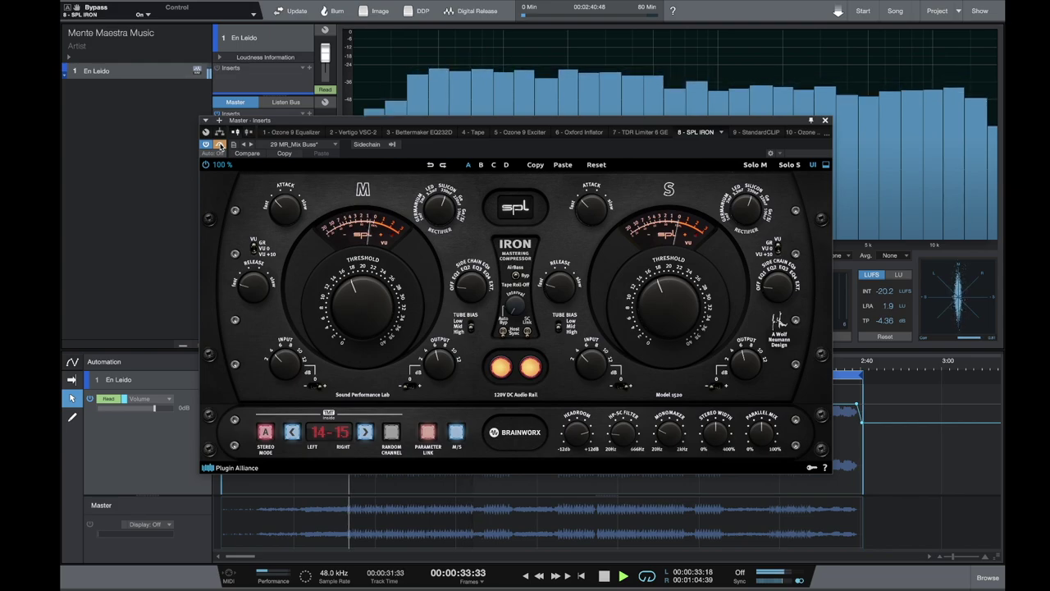
{"action": "left_click", "coordinate": [220, 144]}
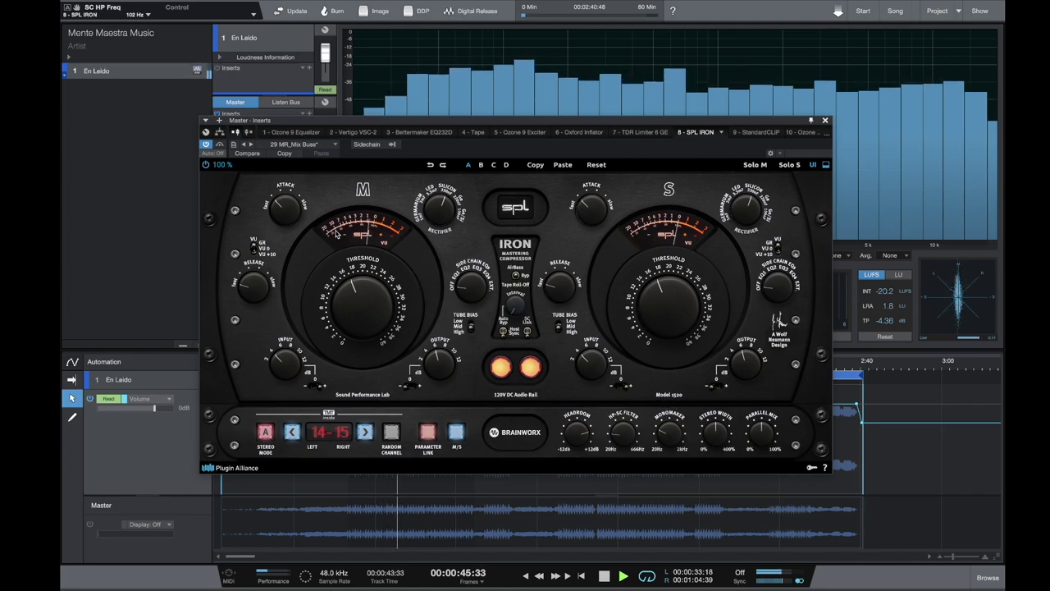
{"action": "left_click", "coordinate": [220, 145]}
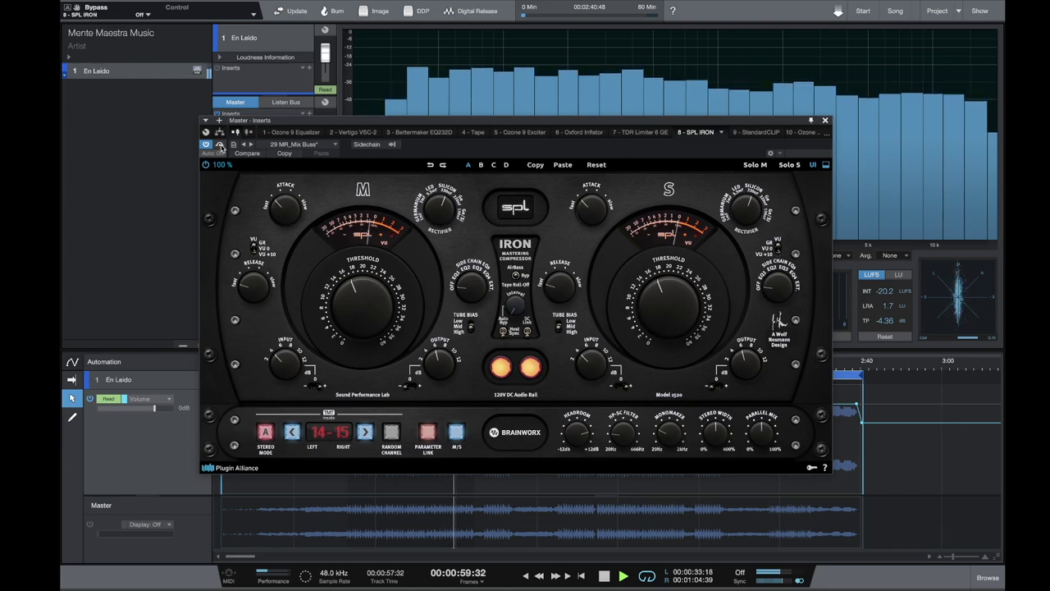
{"action": "left_click", "coordinate": [220, 145]}
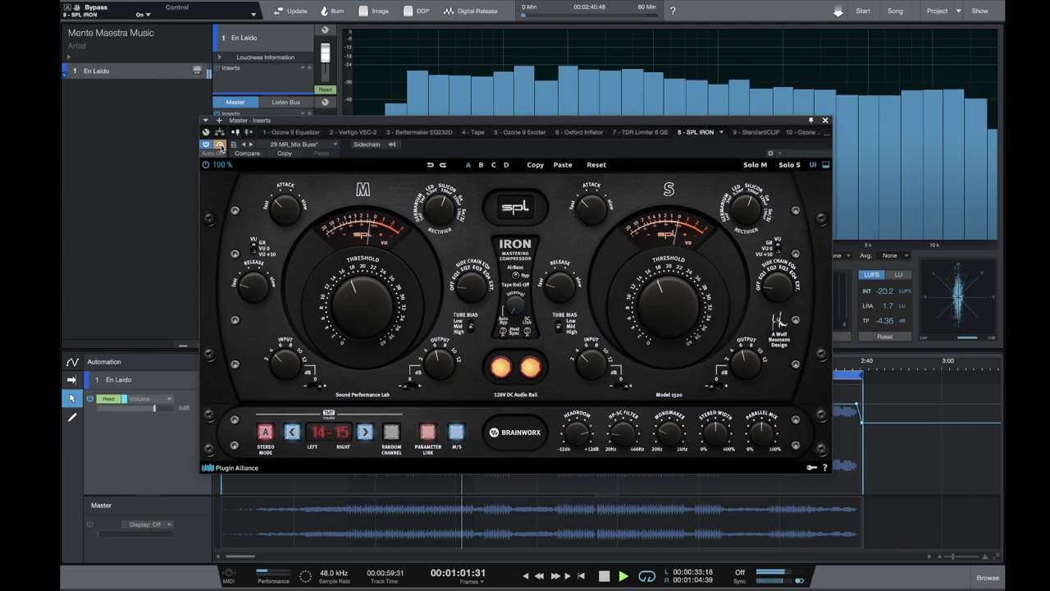
{"action": "left_click", "coordinate": [220, 145]}
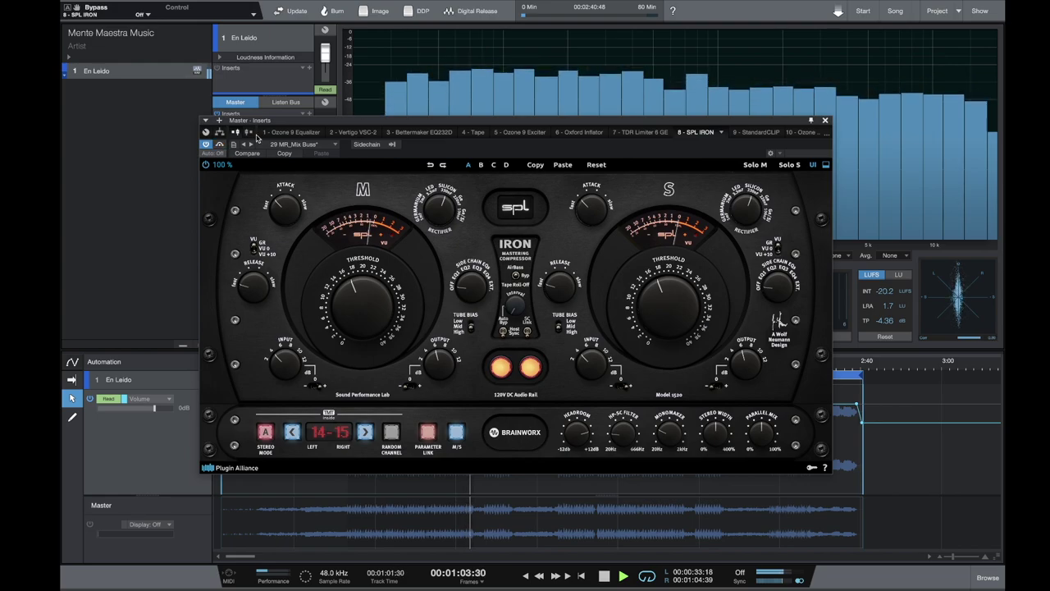
{"action": "left_click", "coordinate": [826, 121]}
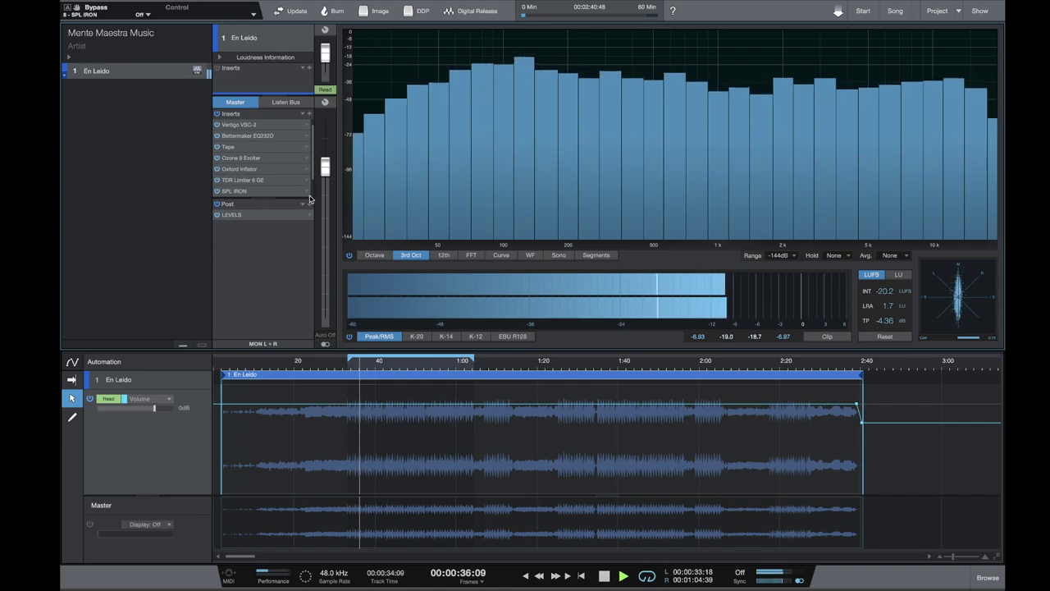
{"action": "double_click", "coordinate": [246, 190]}
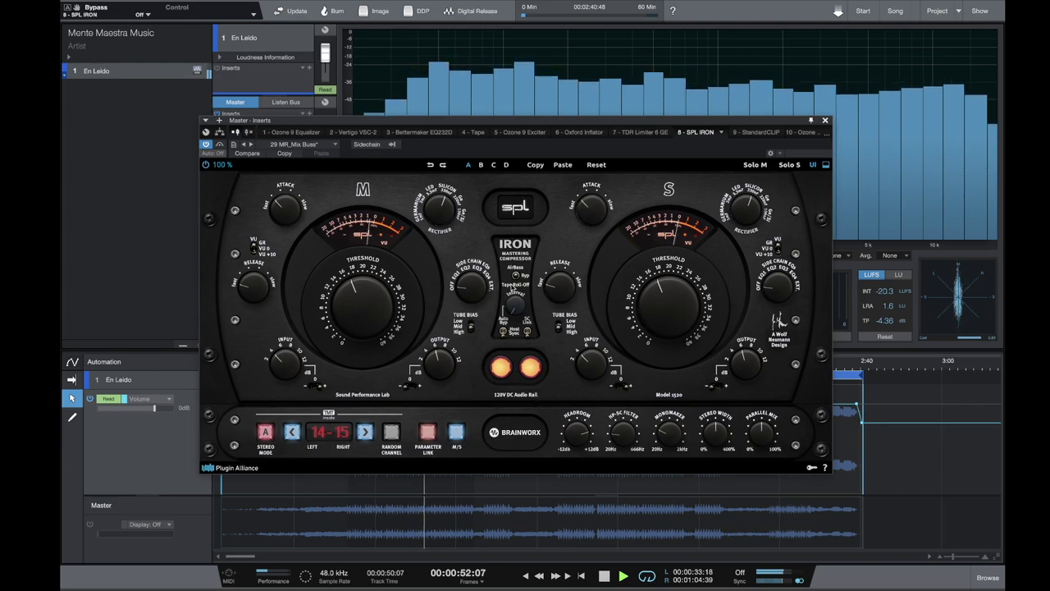
{"action": "left_click", "coordinate": [825, 122]}
Extend the master insert list to reveal StandardCLIP, stop playback, and open the plug-in switched on.
{"action": "left_click_drag", "start_coordinate": [256, 200], "coordinate": [257, 207]}
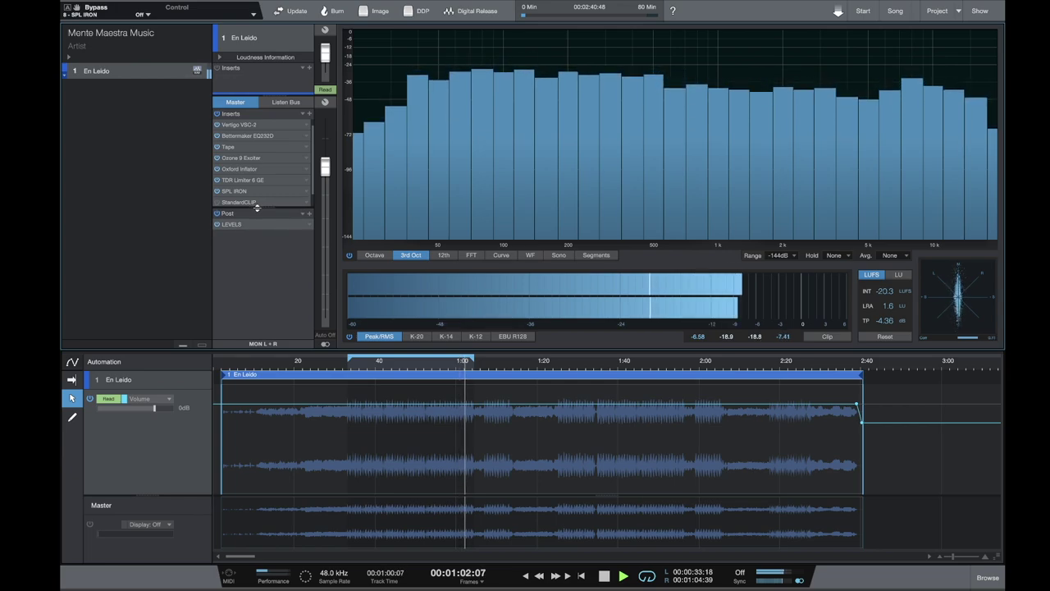
{"action": "key", "text": "space"}
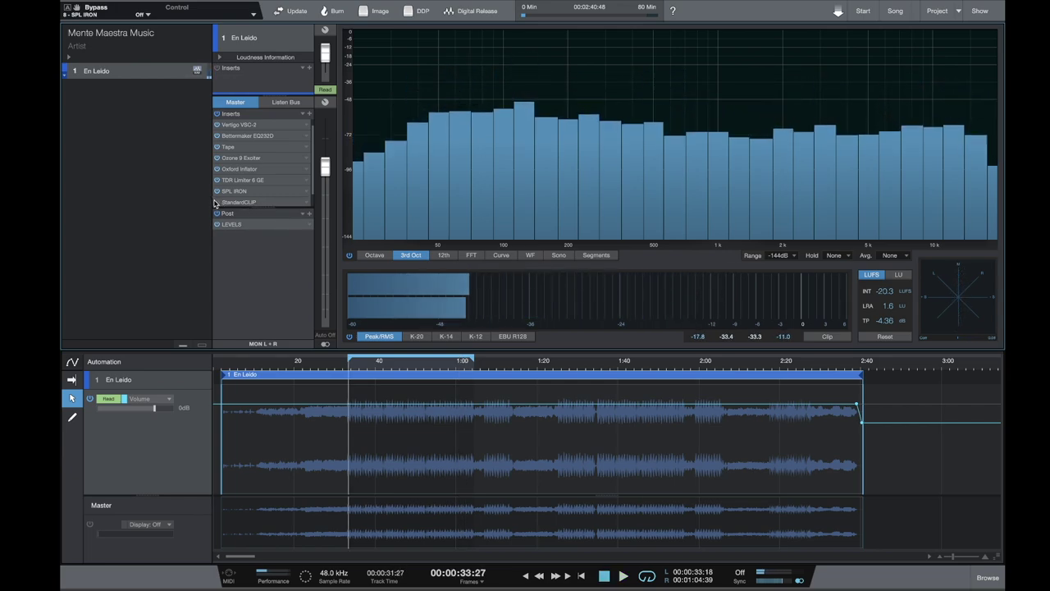
{"action": "double_click", "coordinate": [244, 201]}
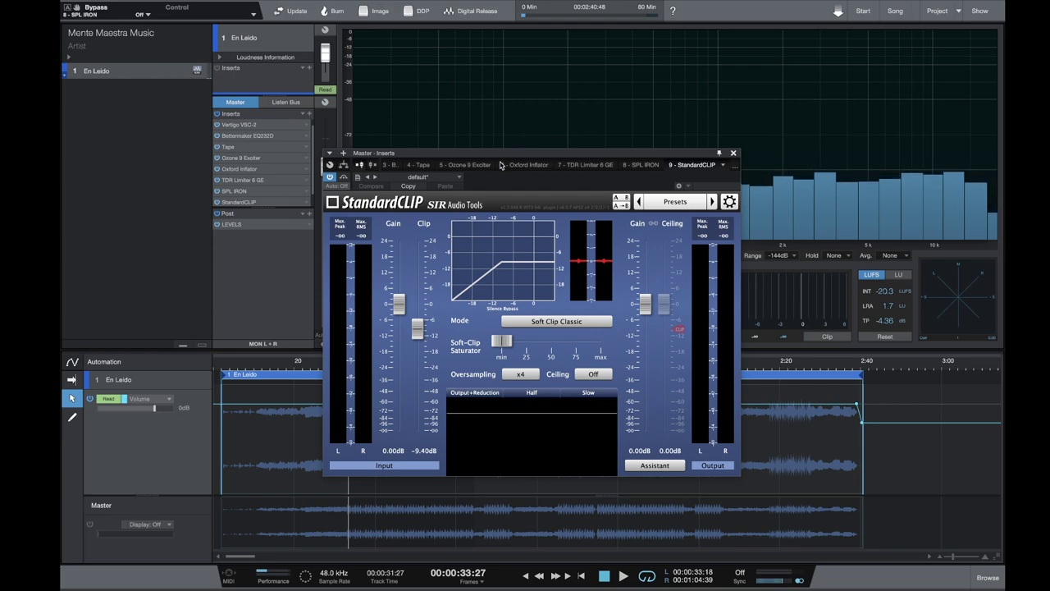
{"action": "mouse_move", "coordinate": [604, 223]}
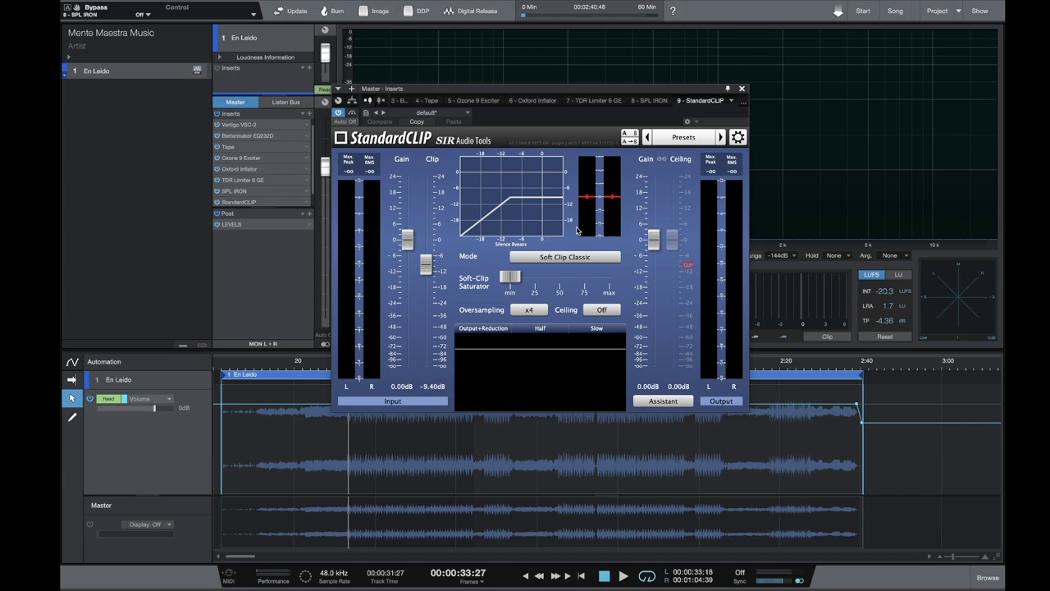
Play the loop to compare StandardCLIP bypassed and active, and review its clipping modes while keeping Soft Clip Classic.
{"action": "key", "text": "space"}
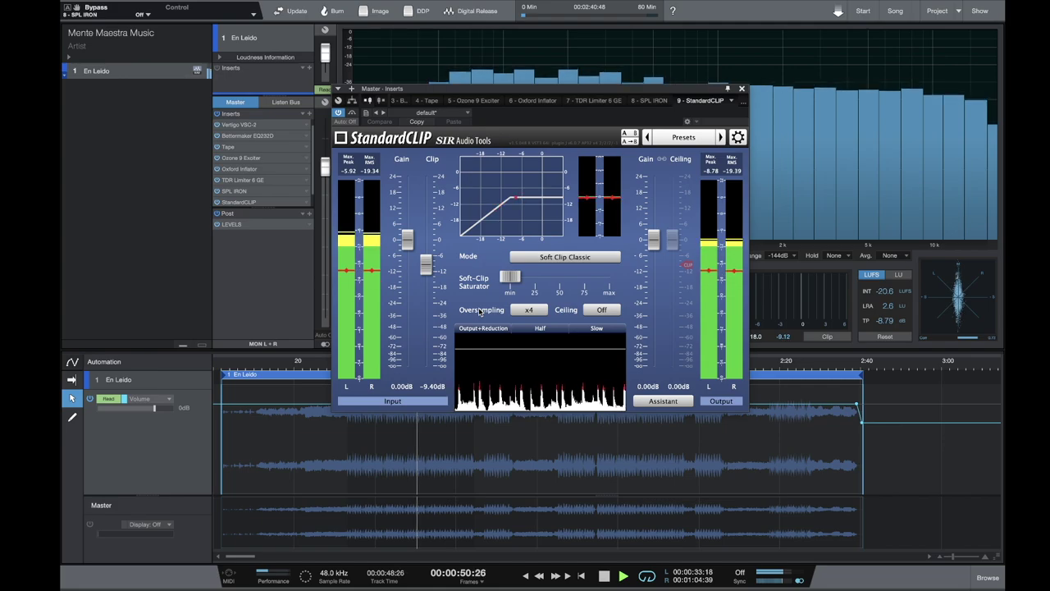
{"action": "left_click", "coordinate": [352, 113]}
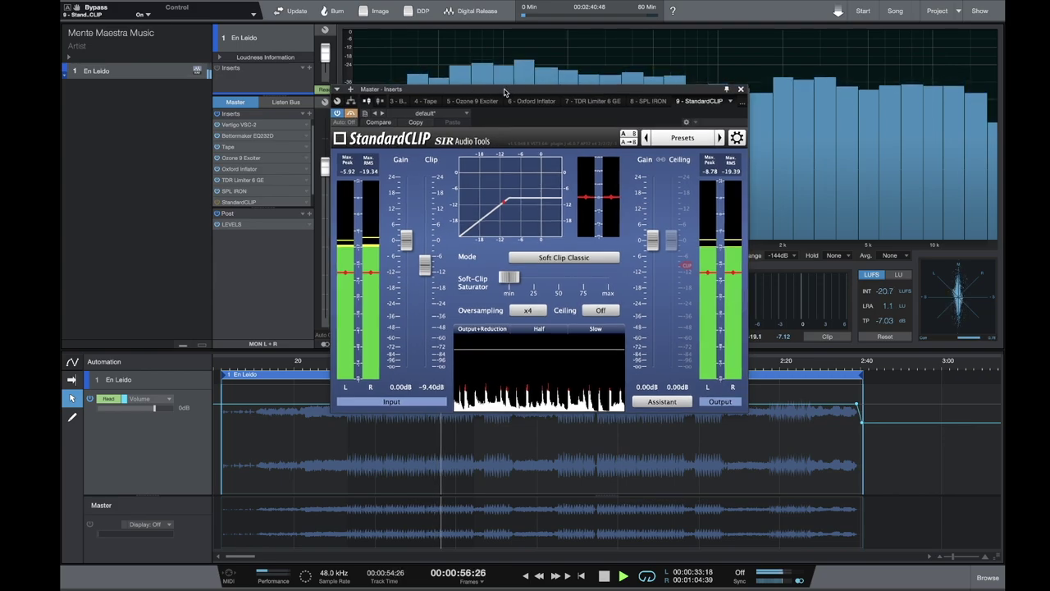
{"action": "left_click_drag", "start_coordinate": [511, 90], "coordinate": [371, 123]}
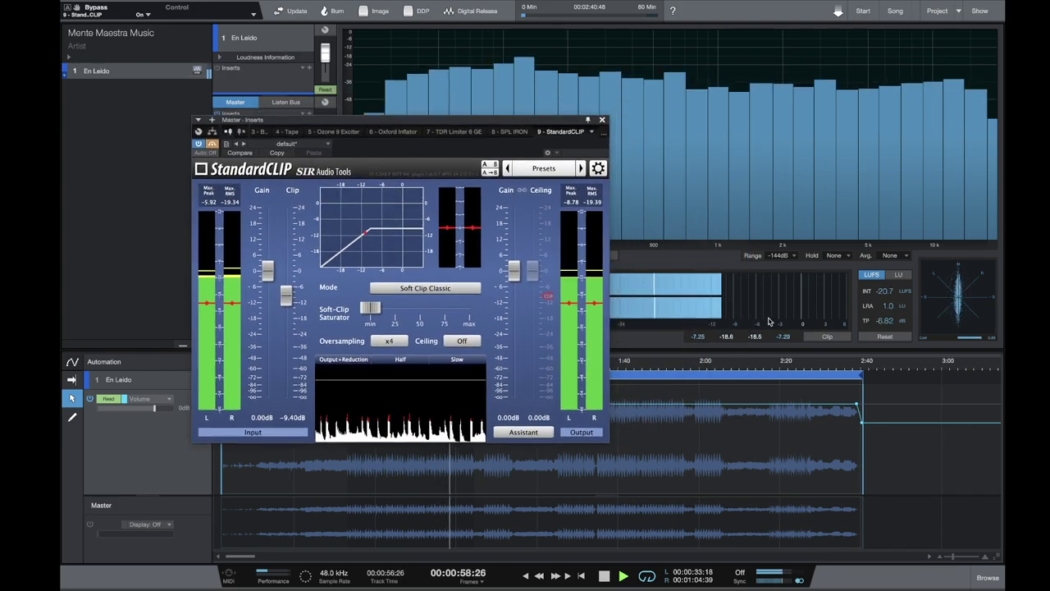
{"action": "left_click", "coordinate": [212, 144]}
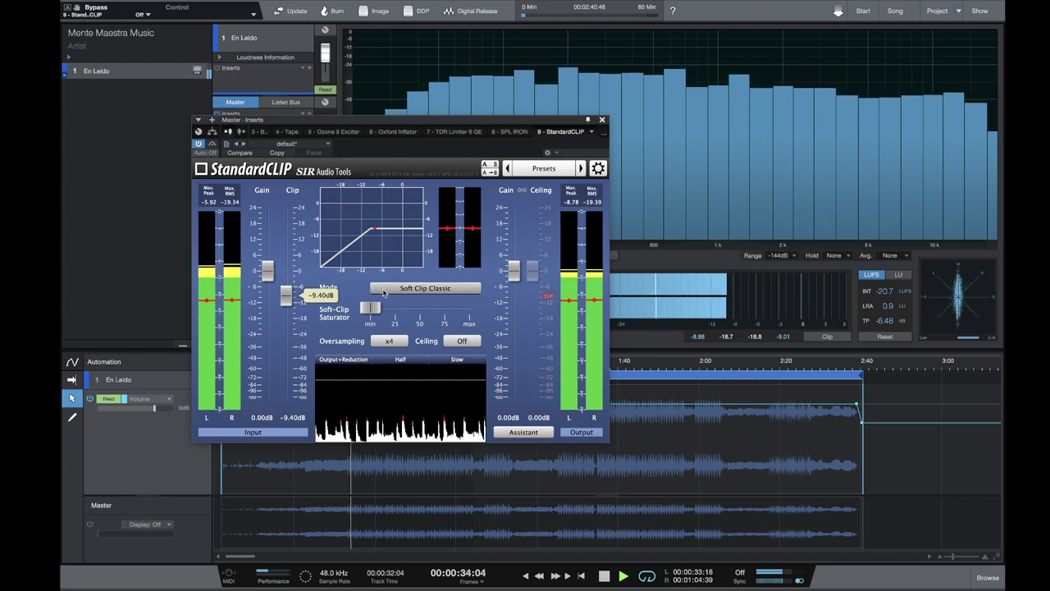
{"action": "left_click", "coordinate": [427, 288]}
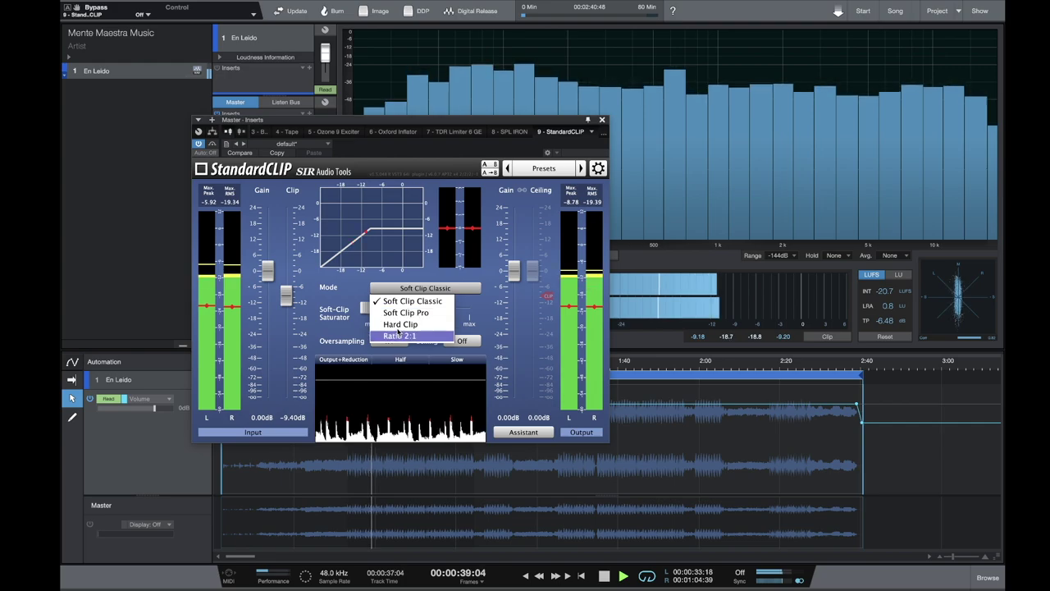
{"action": "left_click", "coordinate": [375, 288]}
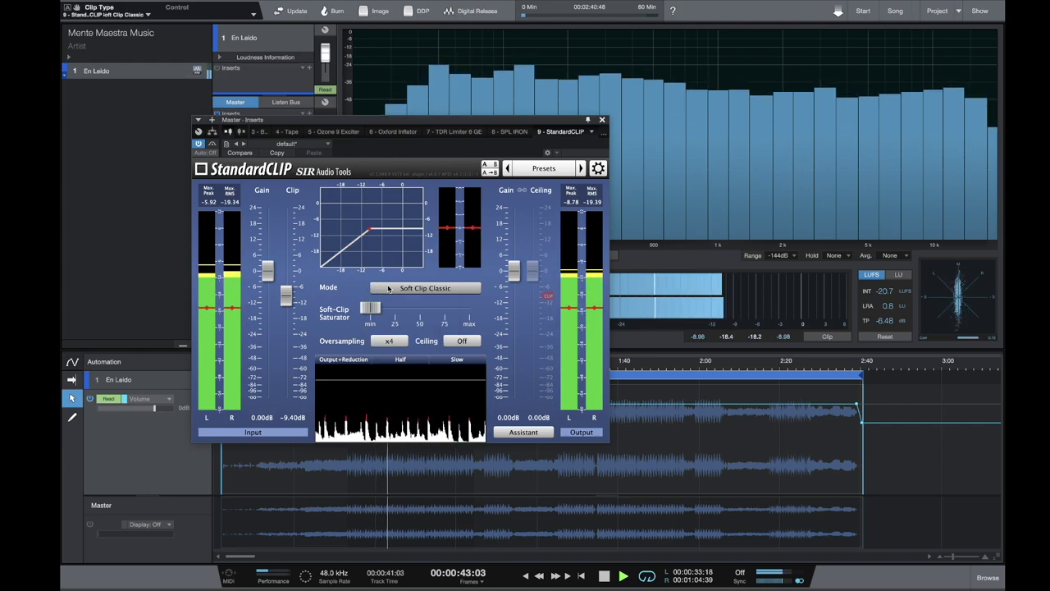
Recheck StandardCLIP's clipping mode list, keep Soft Clip Classic, and close the plug-in window.
{"action": "left_click", "coordinate": [399, 289]}
{"action": "left_click", "coordinate": [361, 282]}
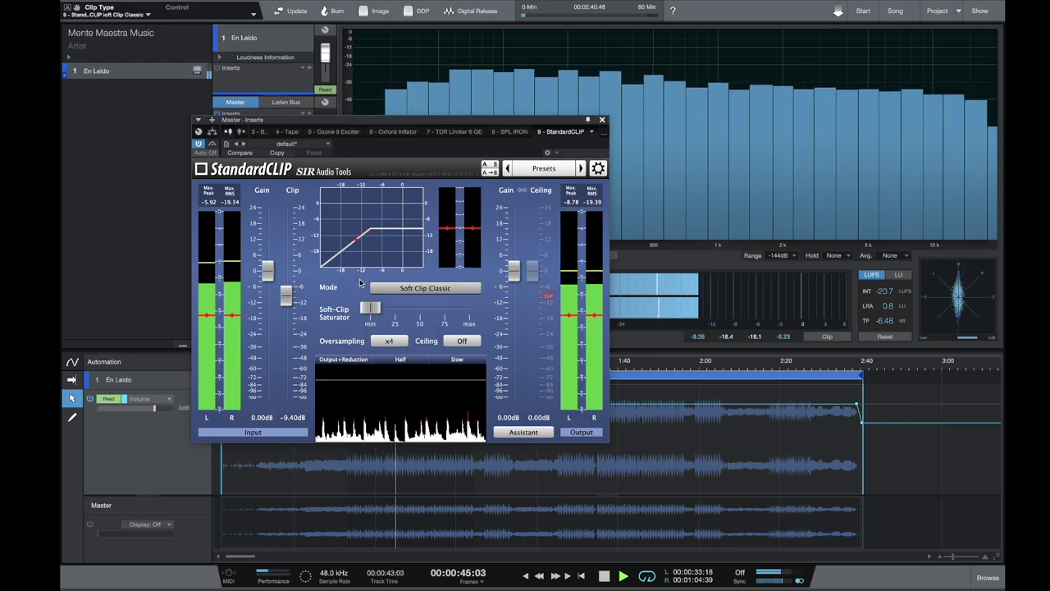
{"action": "mouse_move", "coordinate": [370, 309]}
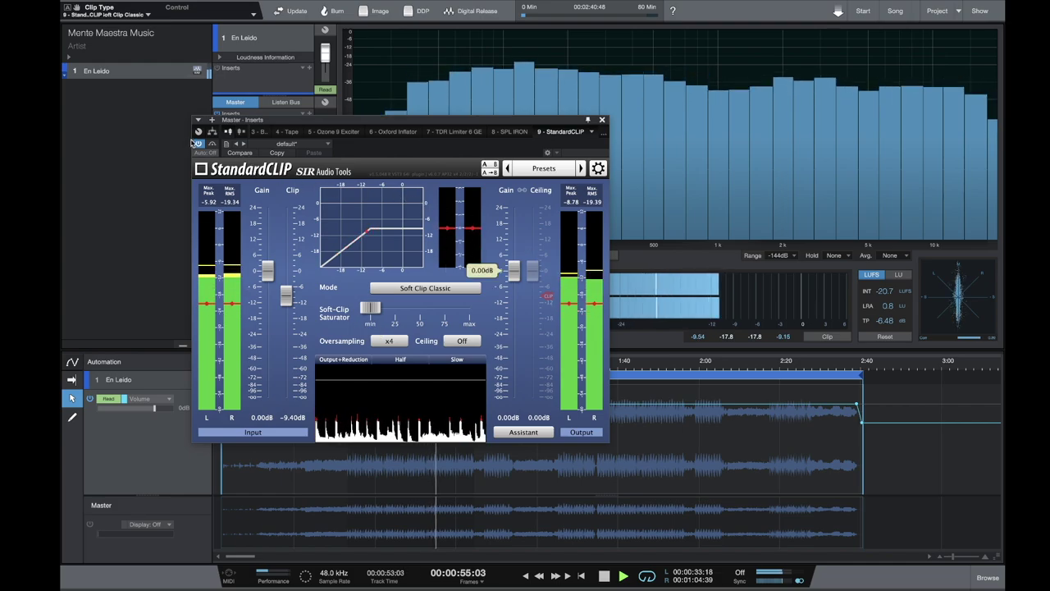
{"action": "left_click", "coordinate": [602, 121]}
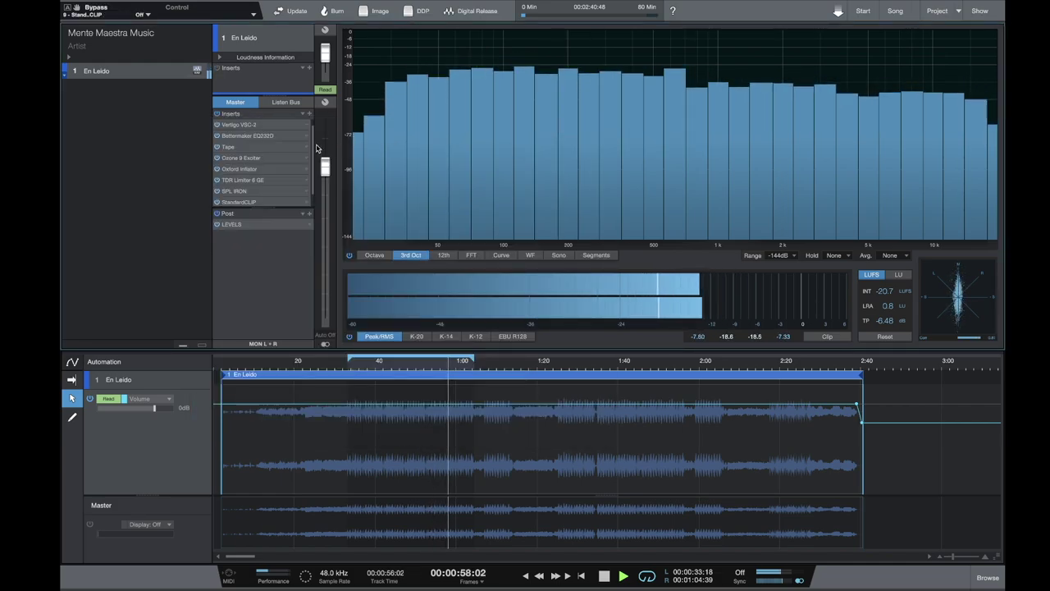
Compare the looped song with all master inserts bypassed and active, restarting playback in between and leaving the whole chain active.
{"action": "left_click", "coordinate": [218, 115]}
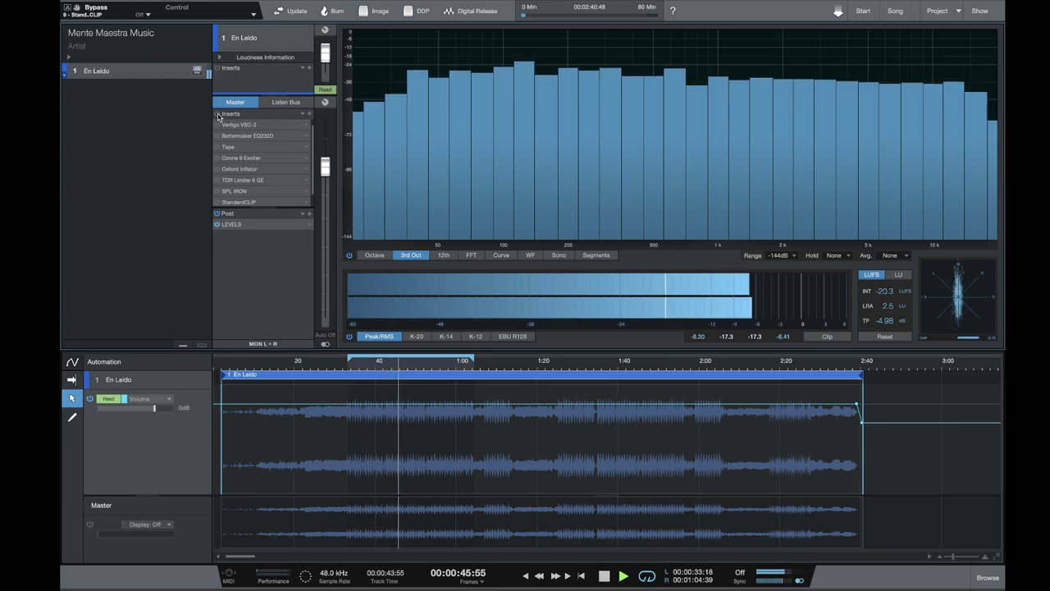
{"action": "left_click", "coordinate": [218, 114]}
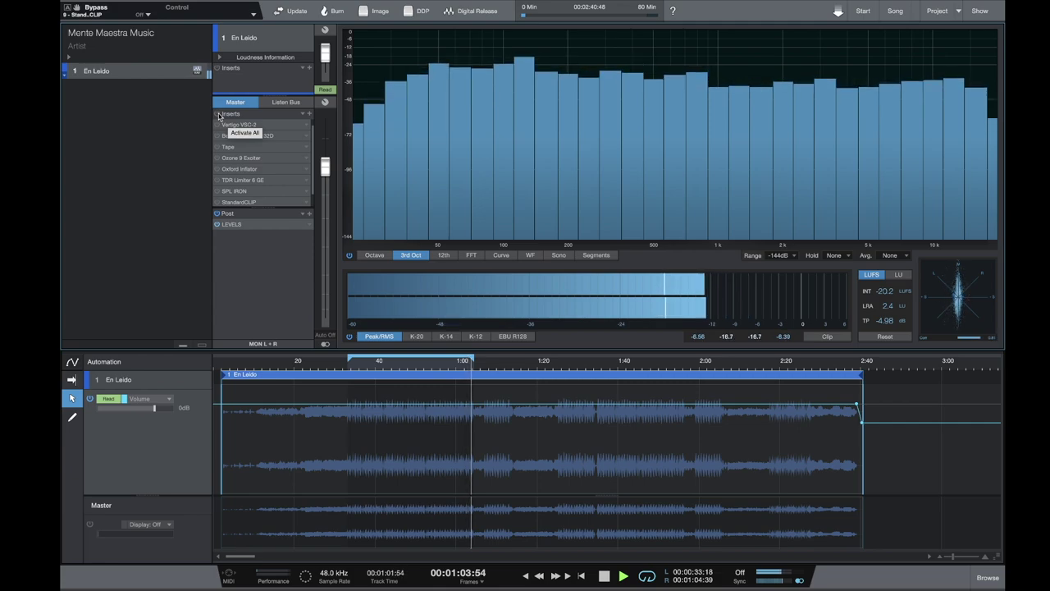
{"action": "key", "text": "space"}
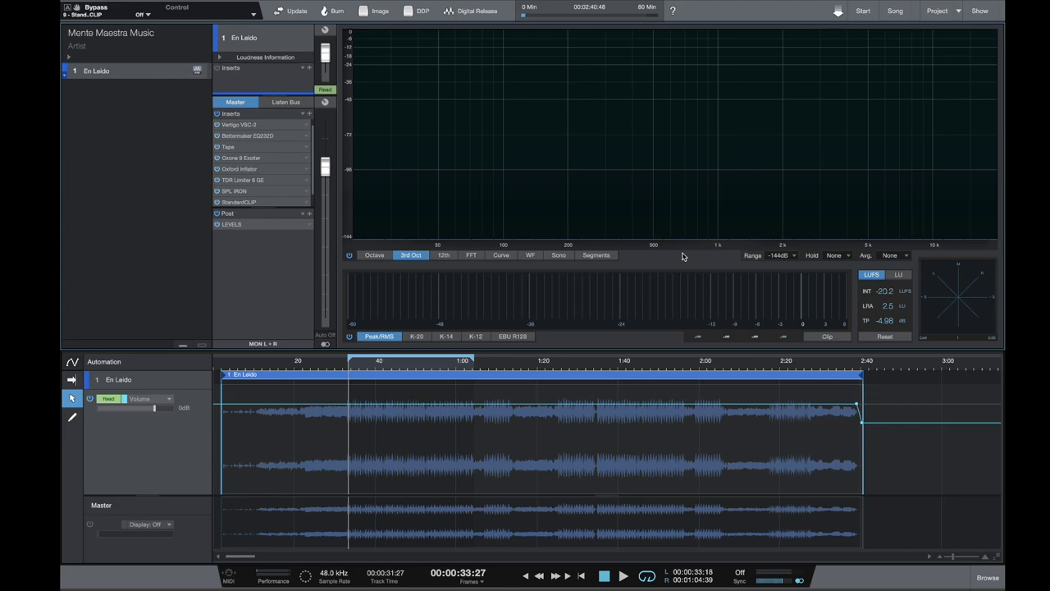
{"action": "key", "text": "space"}
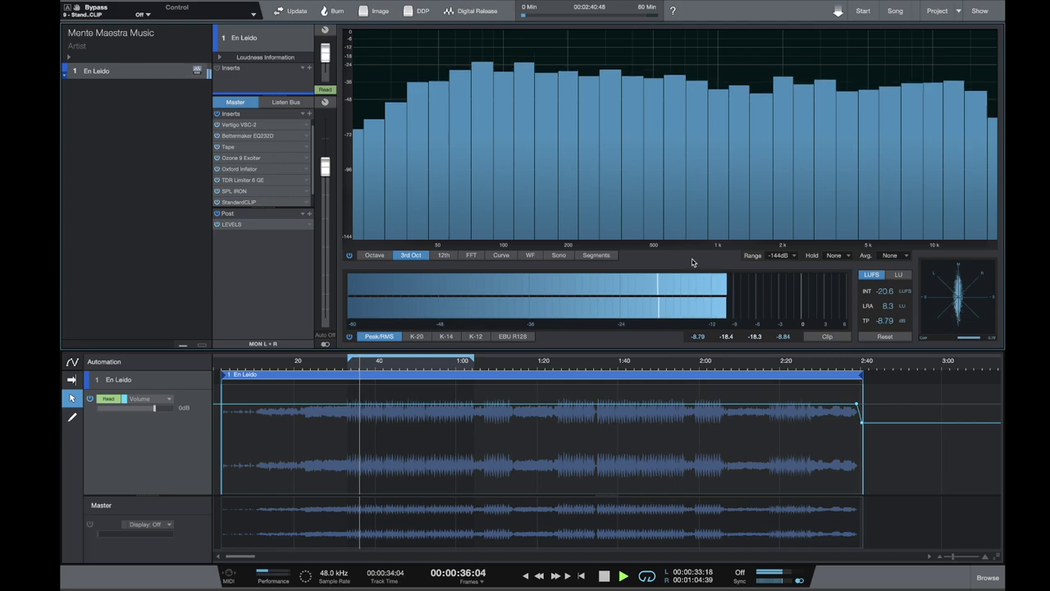
{"action": "left_click", "coordinate": [217, 114]}
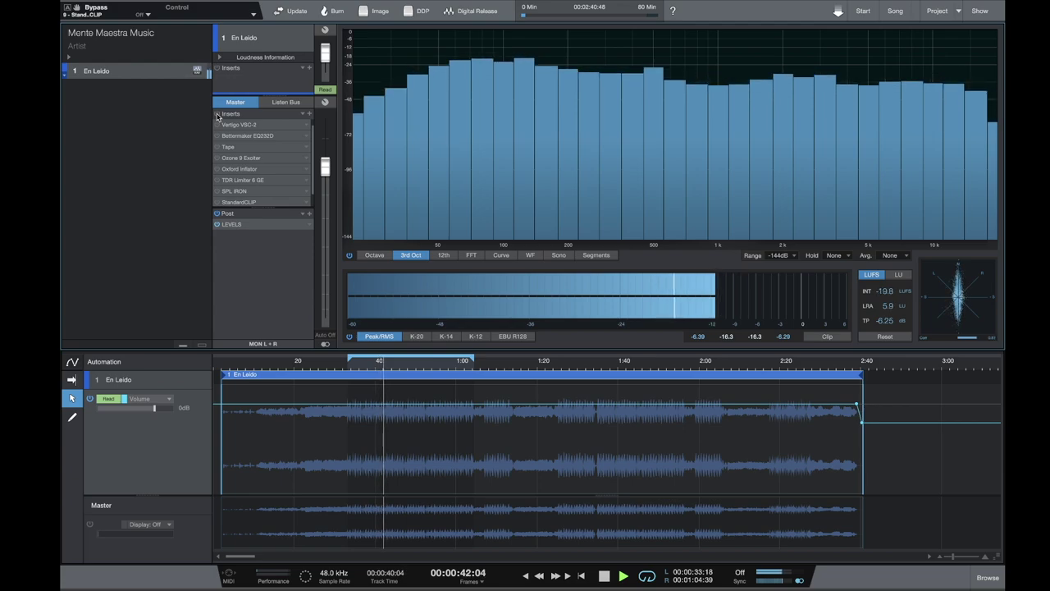
{"action": "left_click", "coordinate": [216, 114]}
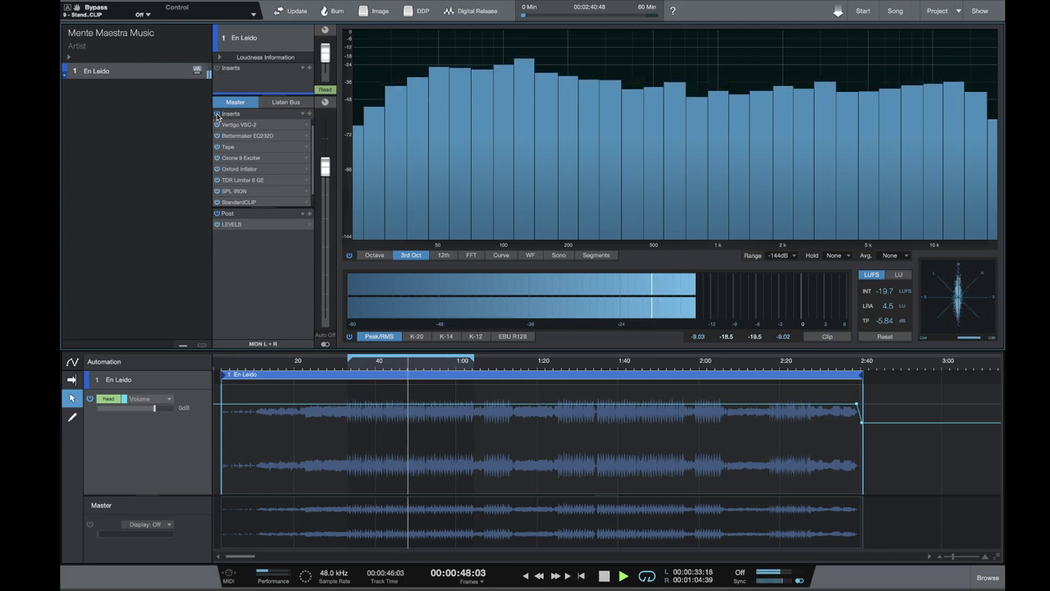
Extend the master insert list to reveal Ozone 9 Maximizer, check the short-term and integrated loudness in LEVELS, close it and stop playback.
{"action": "left_click_drag", "start_coordinate": [250, 206], "coordinate": [245, 242]}
{"action": "left_click", "coordinate": [248, 262]}
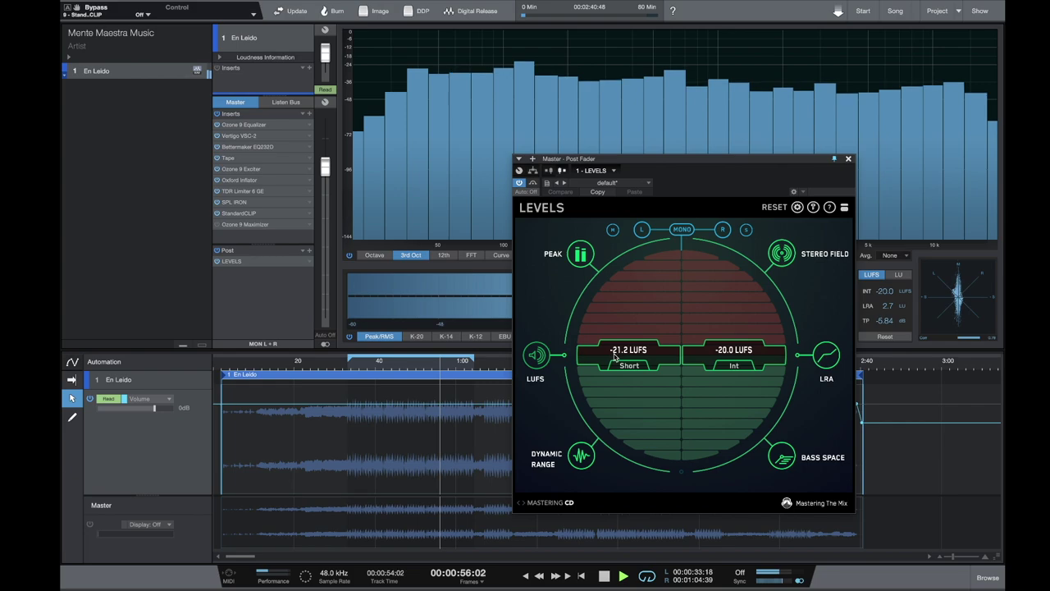
{"action": "left_click", "coordinate": [849, 158]}
{"action": "key", "text": "space"}
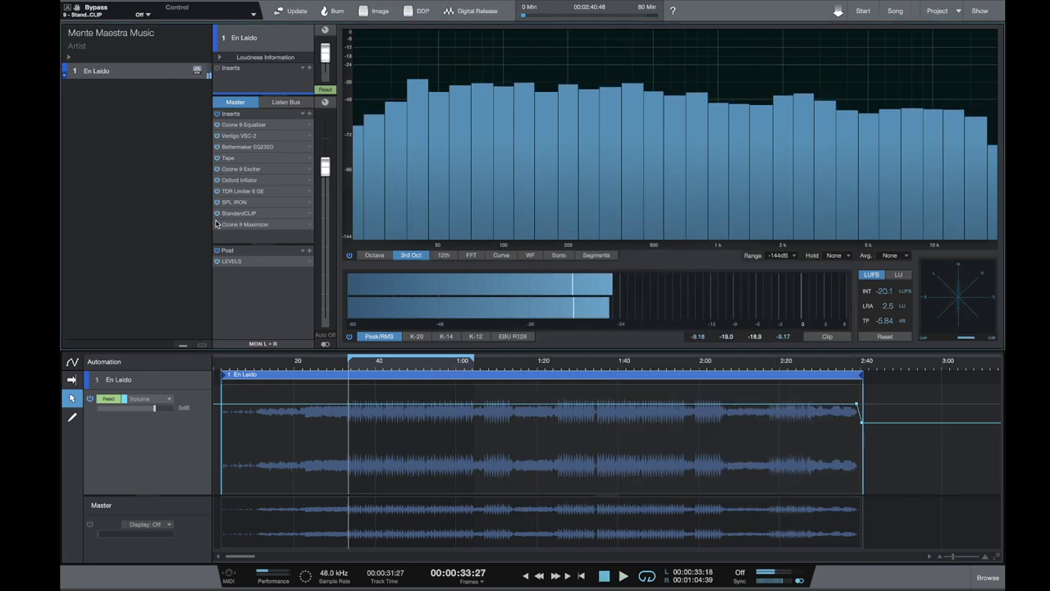
Open Ozone 9 Maximizer switched on and review the IRC IV styles, keeping IRC IV set to Modern.
{"action": "double_click", "coordinate": [265, 224]}
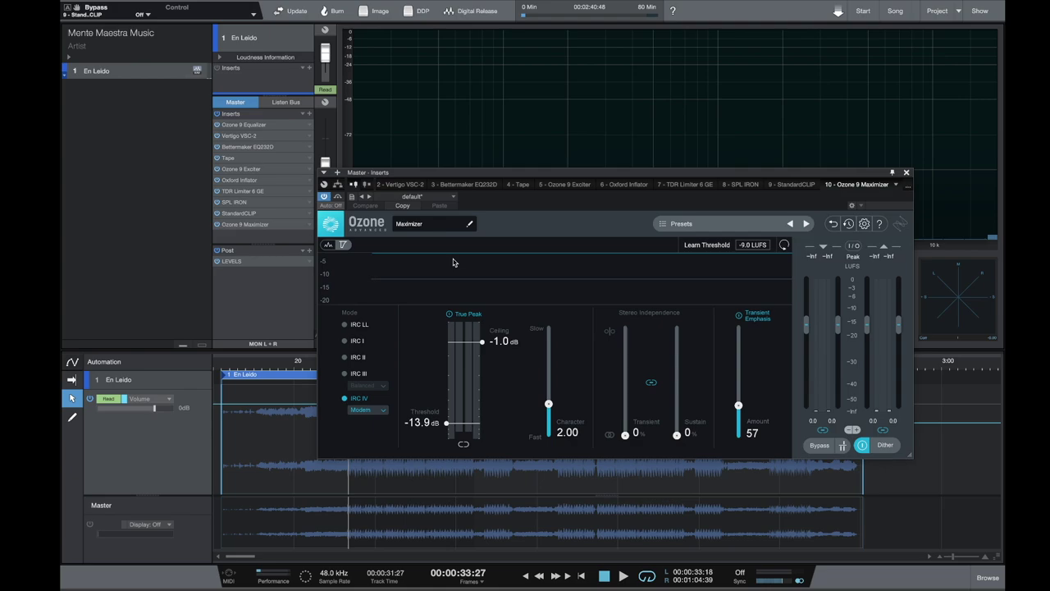
{"action": "left_click", "coordinate": [371, 410]}
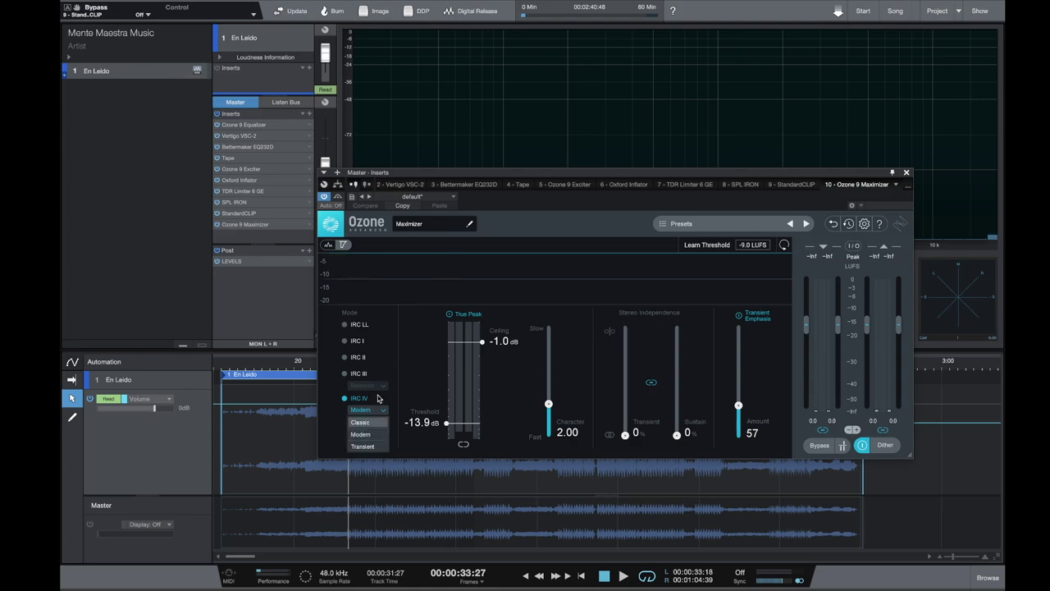
{"action": "left_click", "coordinate": [390, 399]}
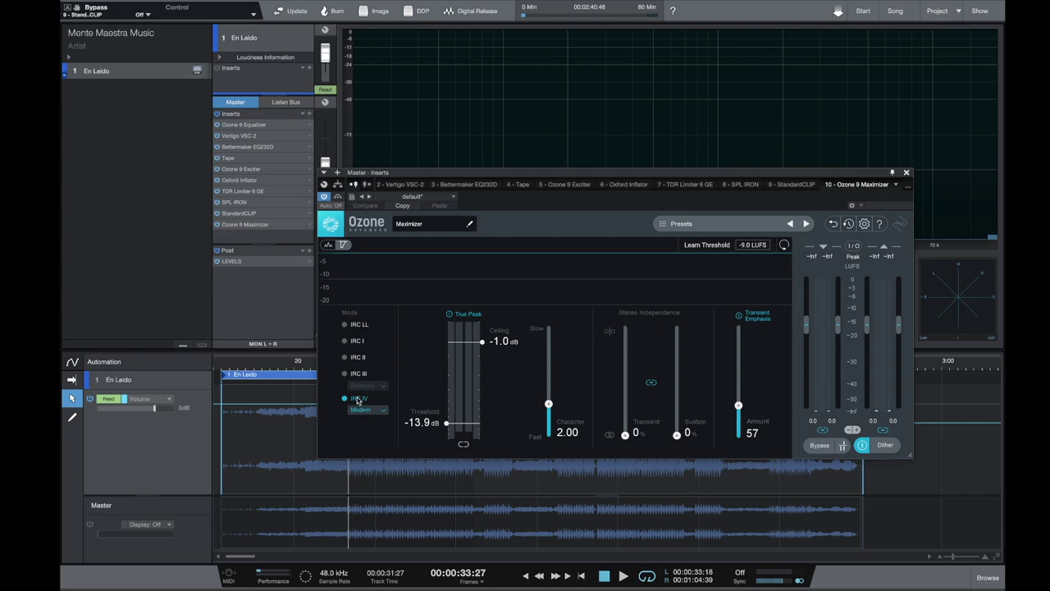
{"action": "left_click", "coordinate": [369, 411]}
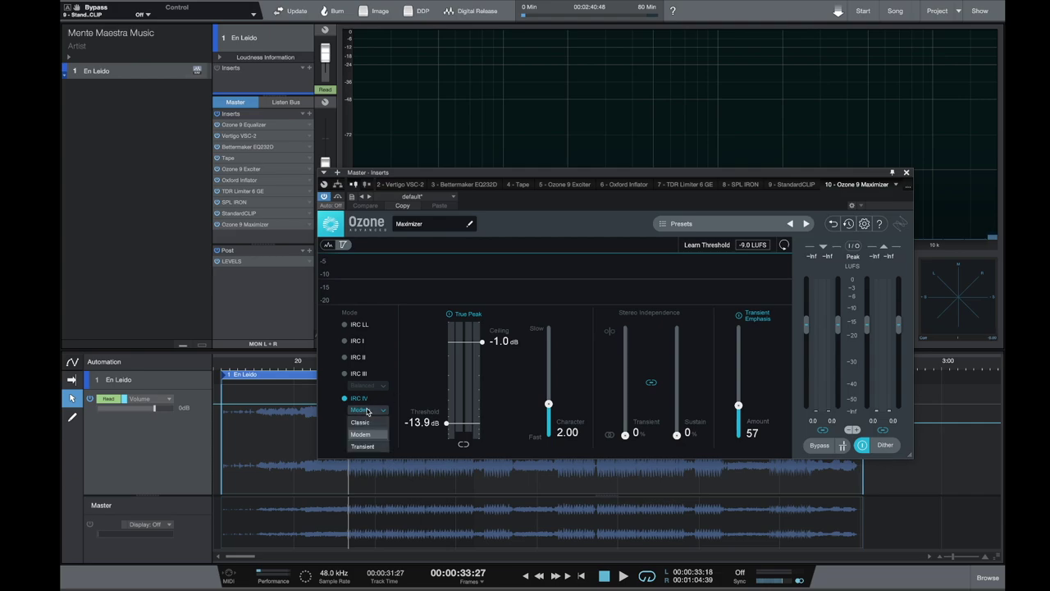
{"action": "left_click", "coordinate": [369, 409]}
{"action": "left_click", "coordinate": [369, 409]}
{"action": "left_click", "coordinate": [389, 332]}
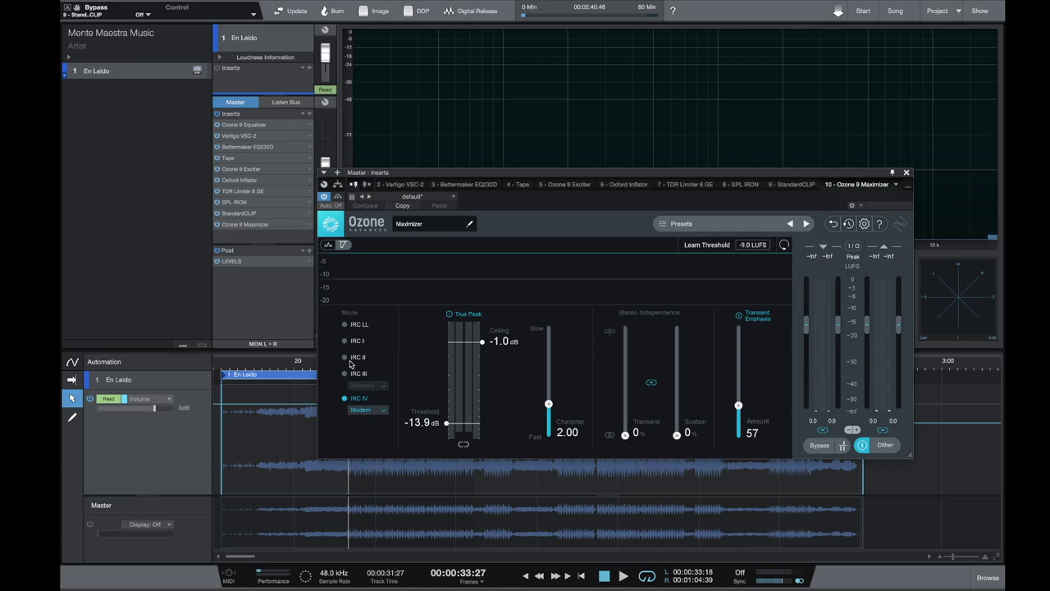
{"action": "left_click", "coordinate": [366, 409]}
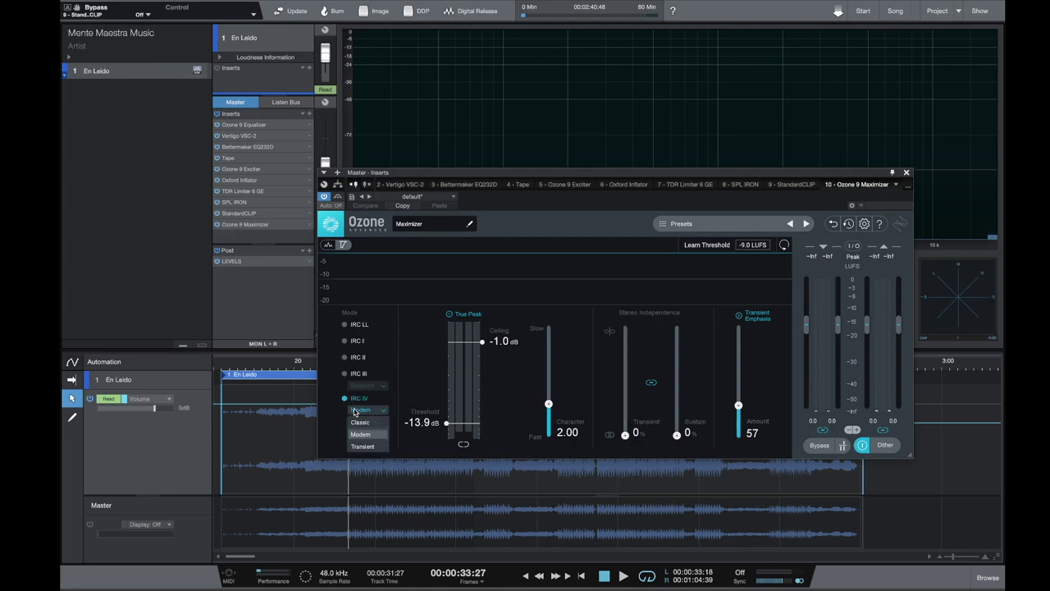
{"action": "left_click", "coordinate": [398, 374]}
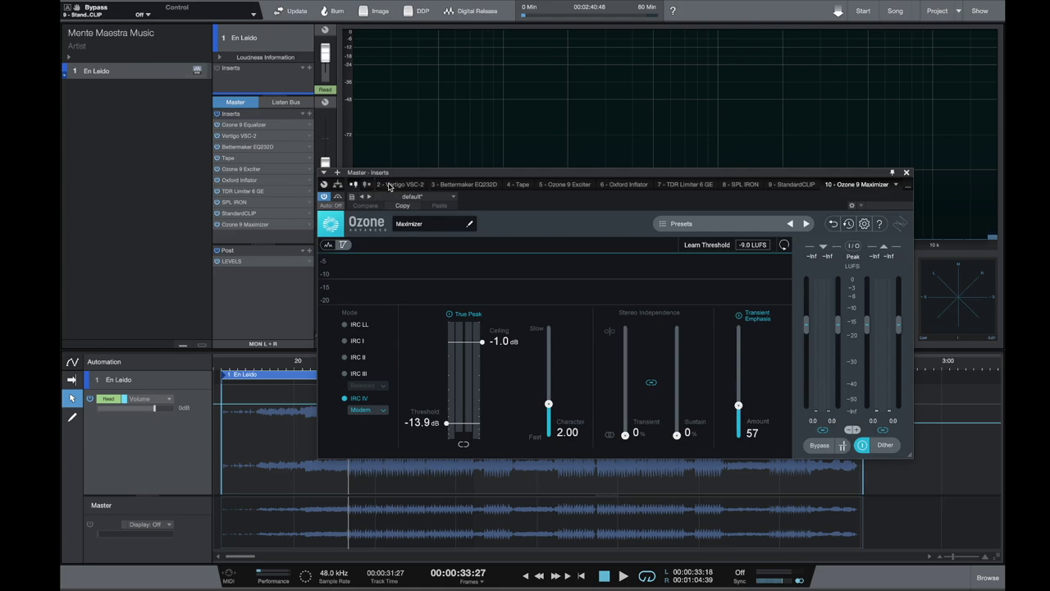
Play the loop and compare the master with Ozone 9 Maximizer bypassed and active, leaving it active.
{"action": "key", "text": "space"}
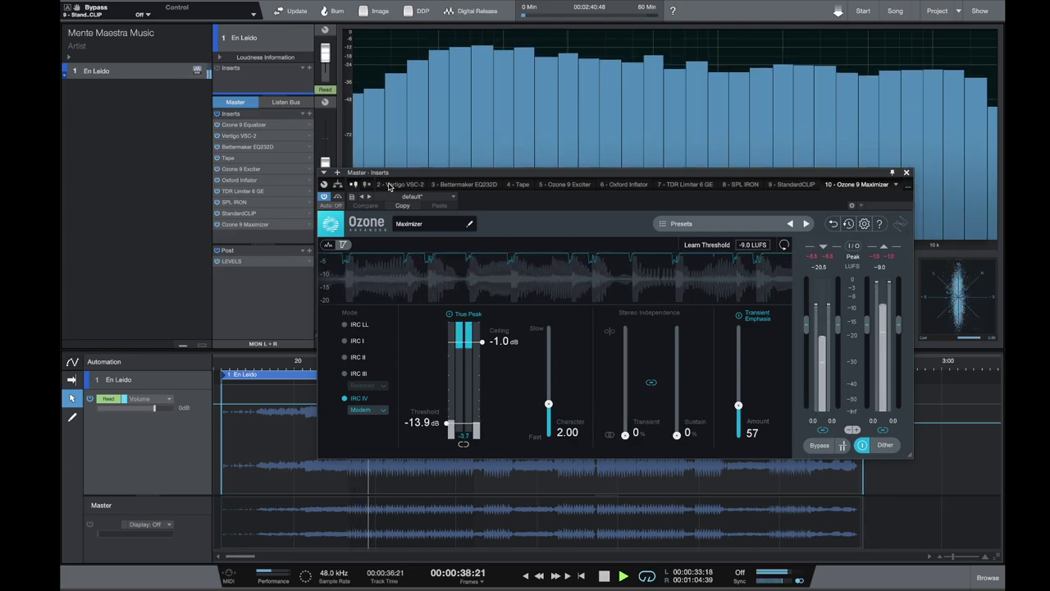
{"action": "left_click", "coordinate": [336, 197]}
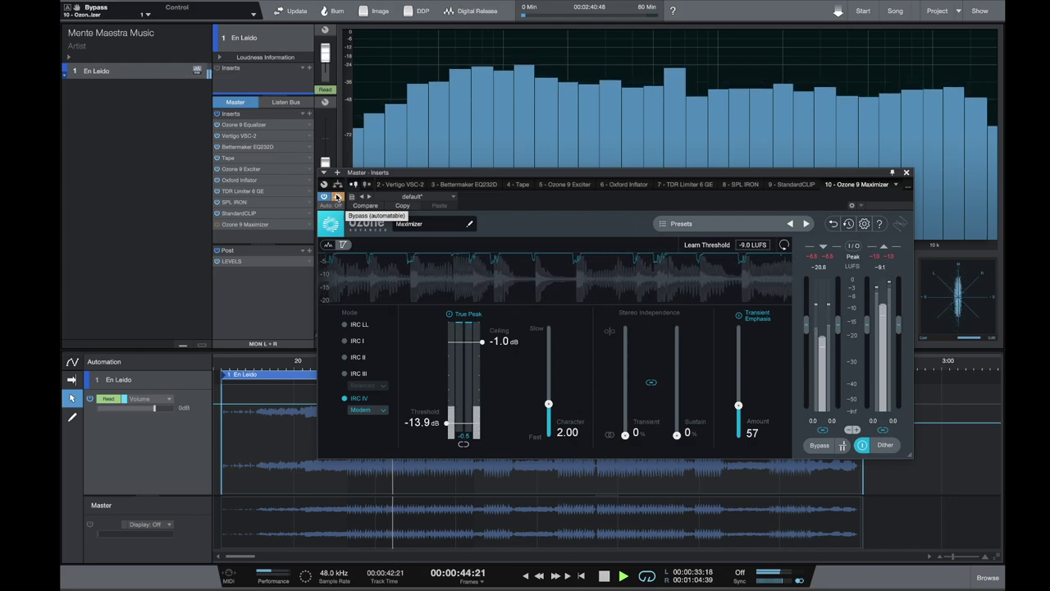
{"action": "left_click", "coordinate": [337, 197]}
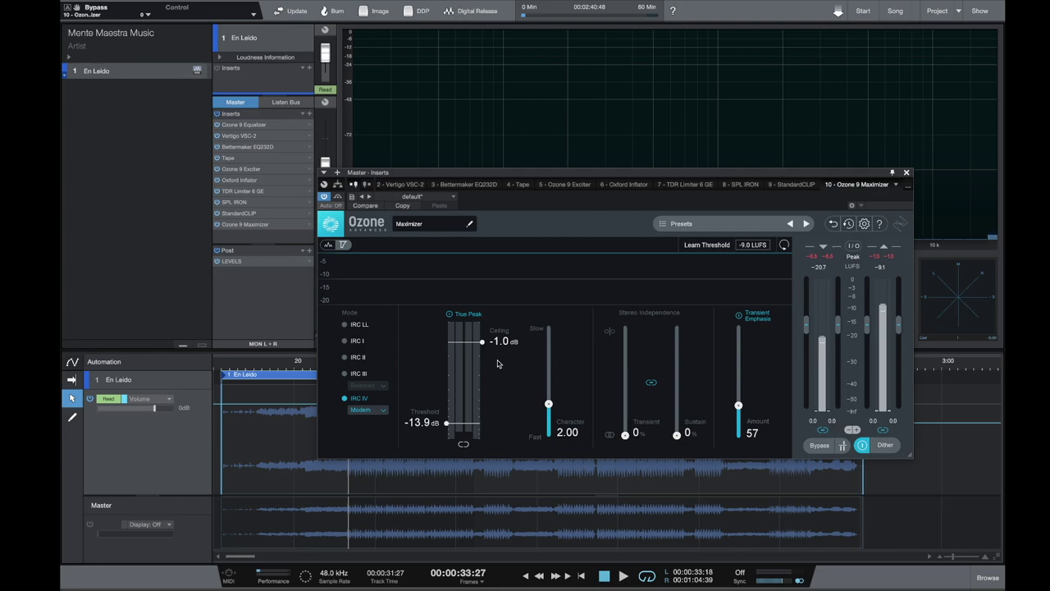
Play the loop with the Maximizer active, read the short-term and integrated loudness in LEVELS, and stop playback.
{"action": "key", "text": "space"}
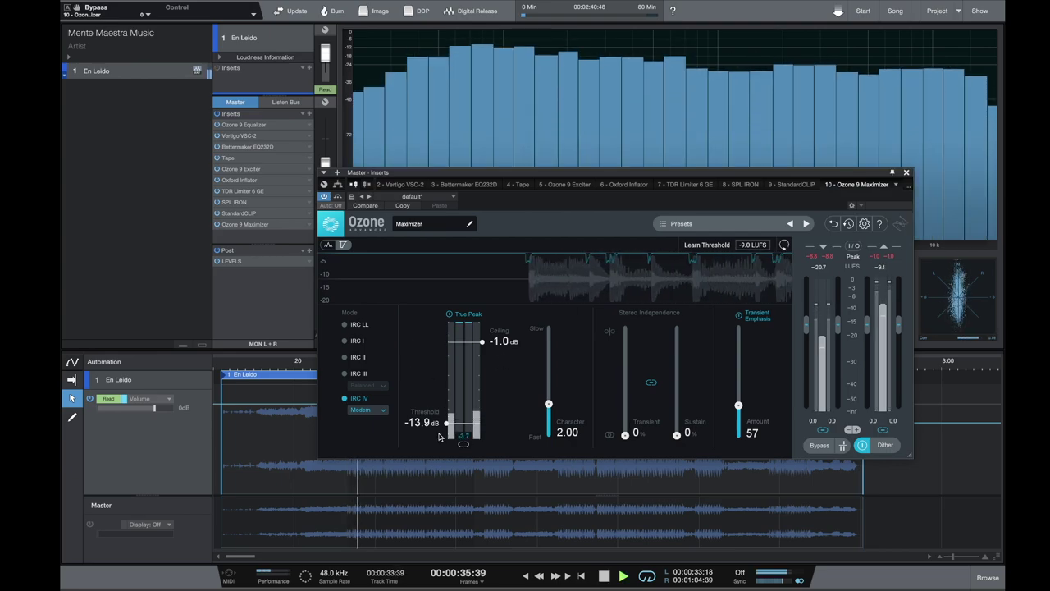
{"action": "double_click", "coordinate": [264, 262]}
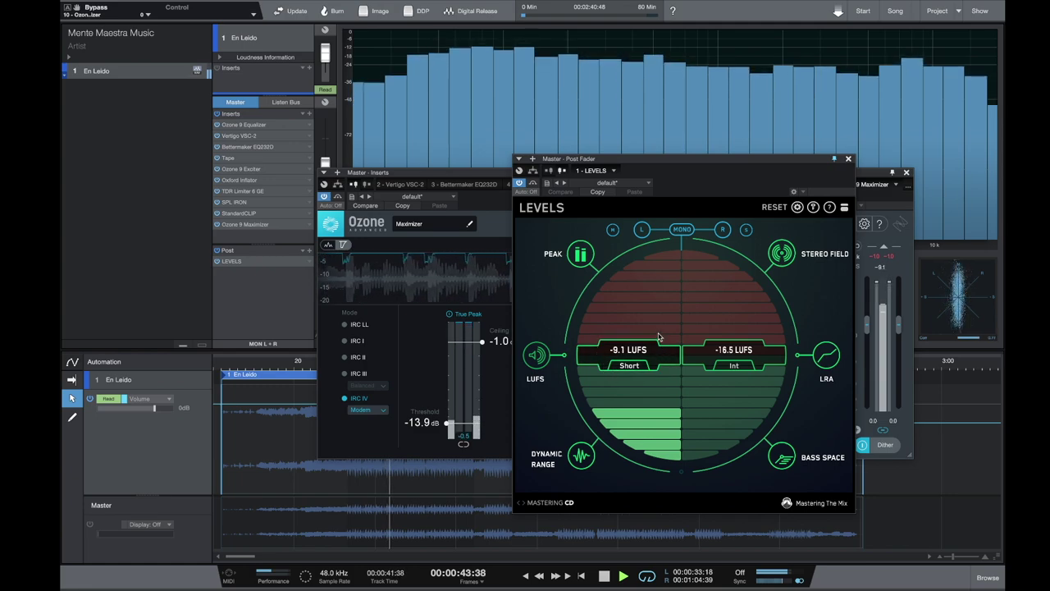
{"action": "key", "text": "space"}
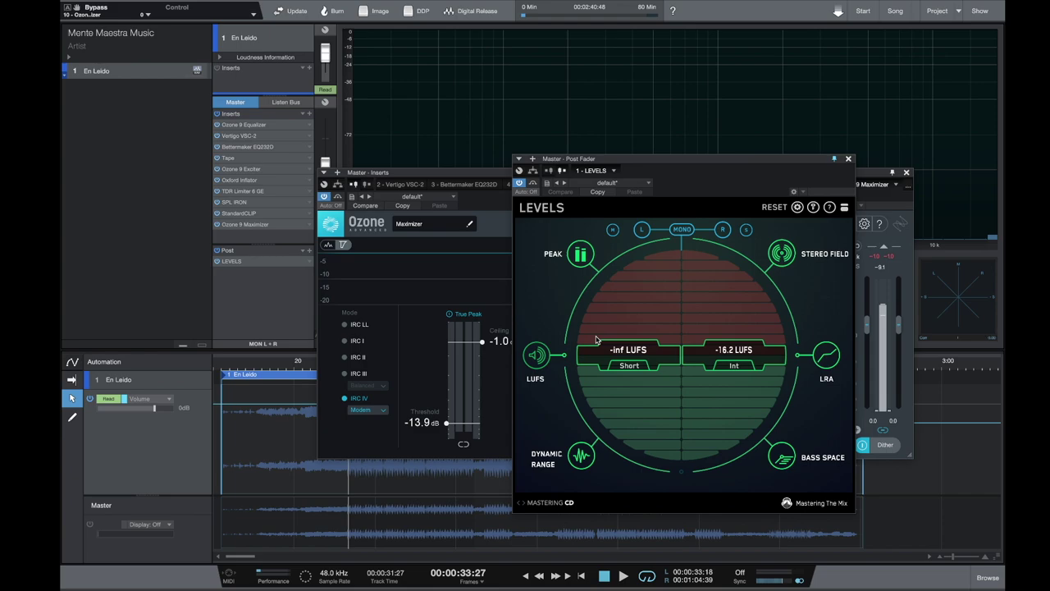
Close the Maximizer window, replay the loop to recheck the loudness in LEVELS, and close the meter.
{"action": "left_click", "coordinate": [430, 346]}
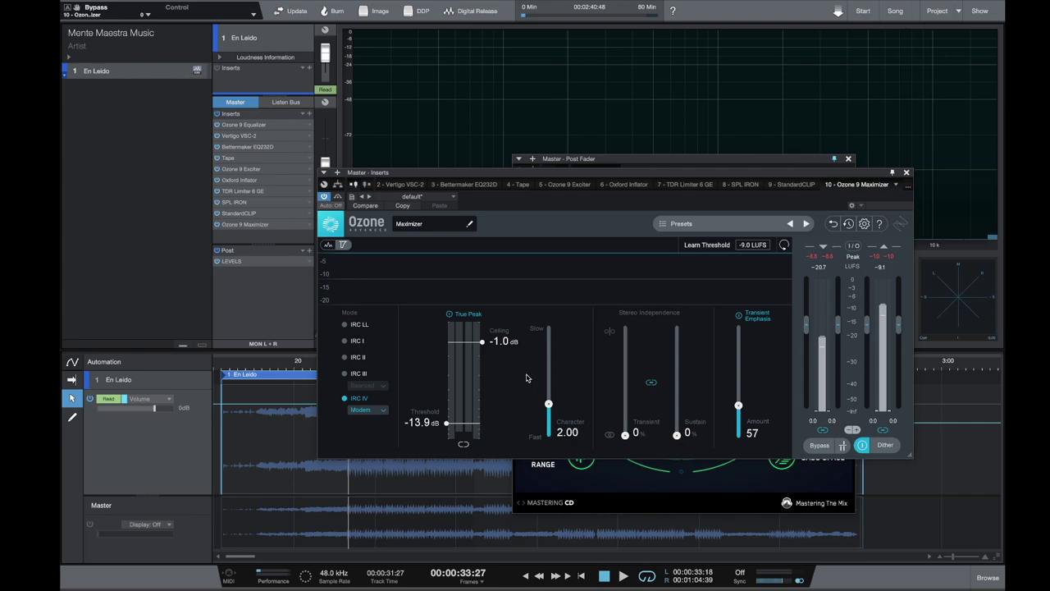
{"action": "left_click", "coordinate": [907, 172]}
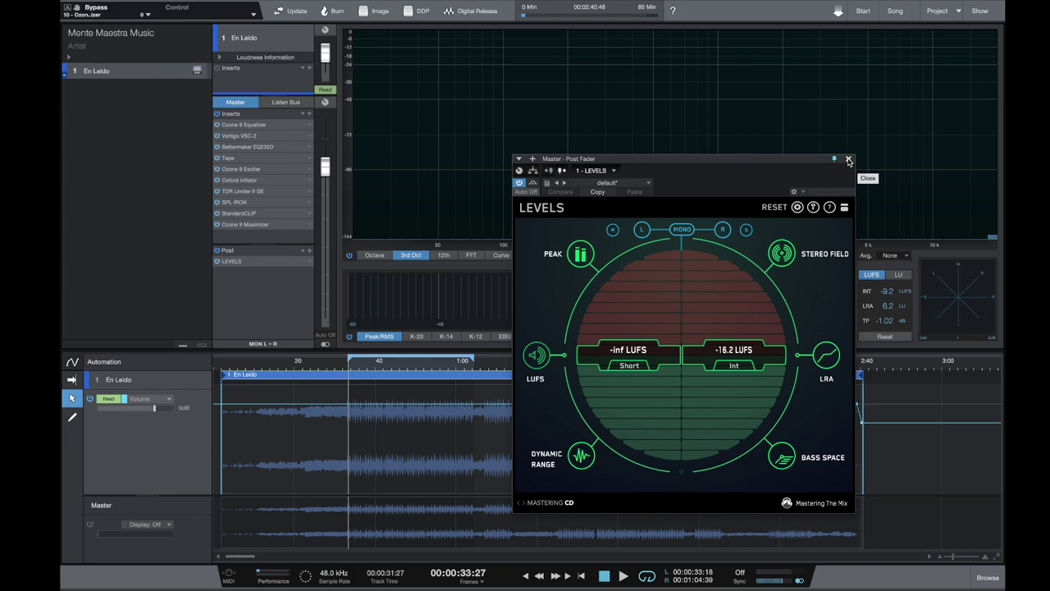
{"action": "key", "text": "space"}
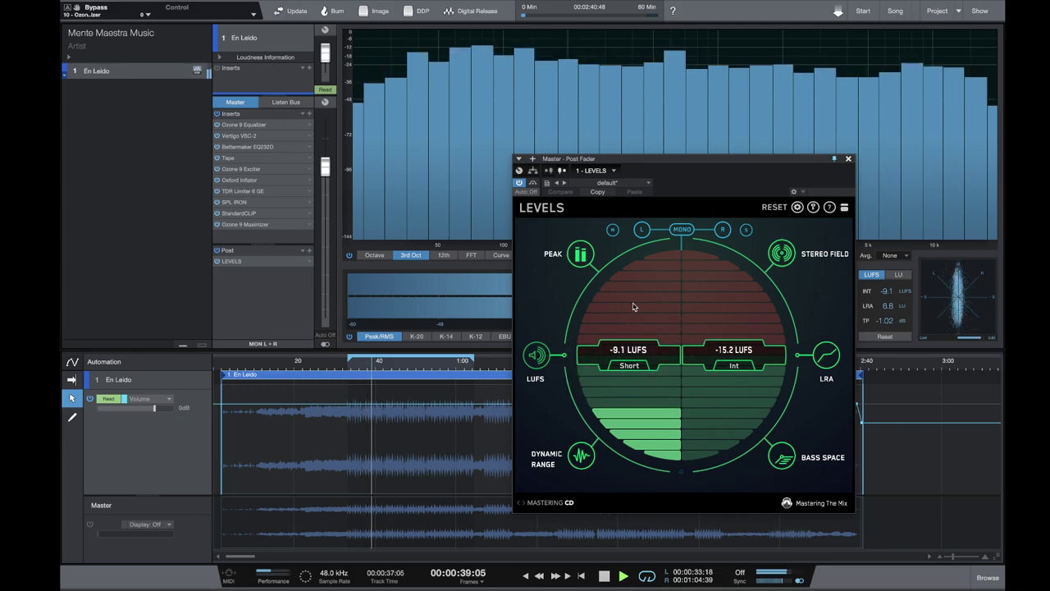
{"action": "left_click", "coordinate": [849, 158]}
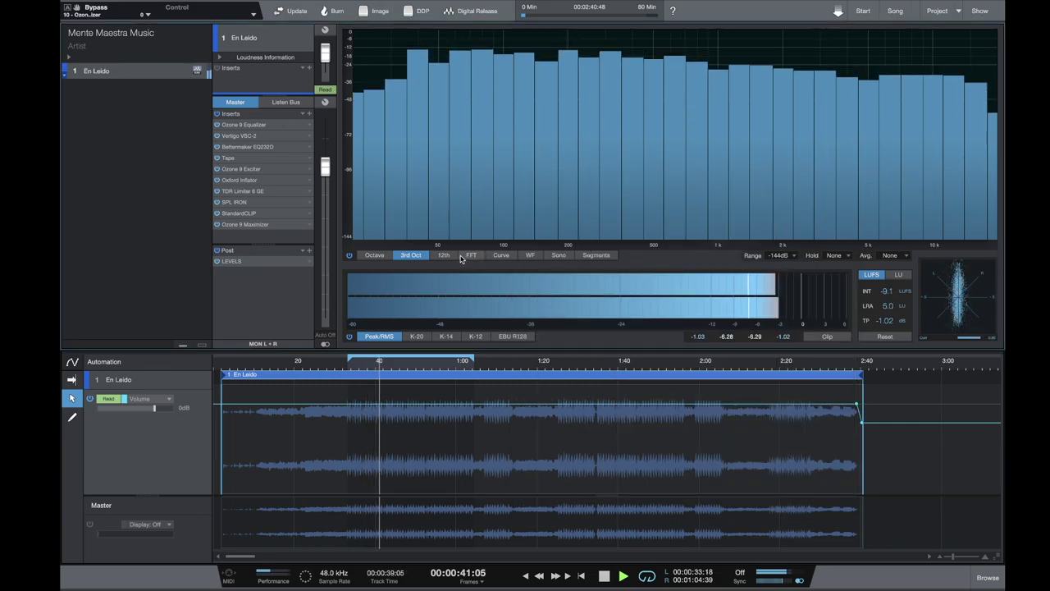
View the spectrum in 12th mode, set it to FFT, and replay the loop to examine the finished master before stopping playback.
{"action": "left_click", "coordinate": [444, 255]}
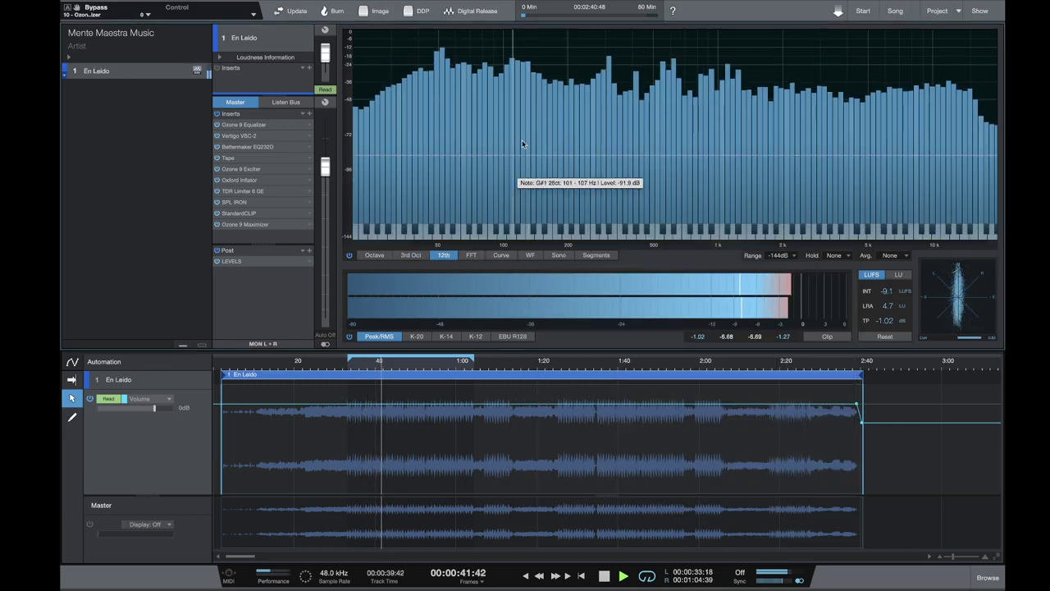
{"action": "left_click", "coordinate": [480, 256]}
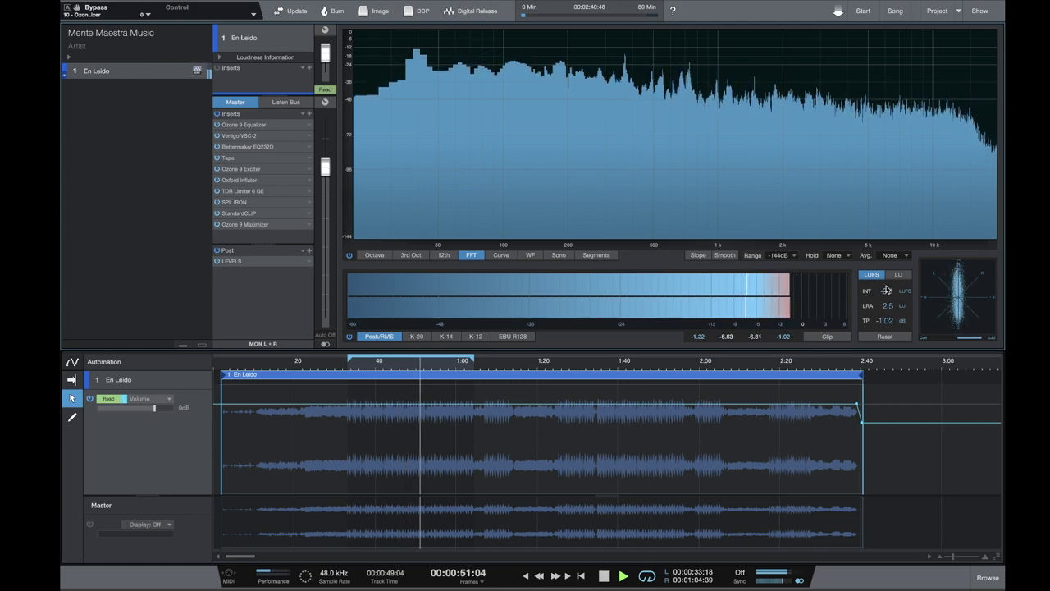
{"action": "key", "text": "space"}
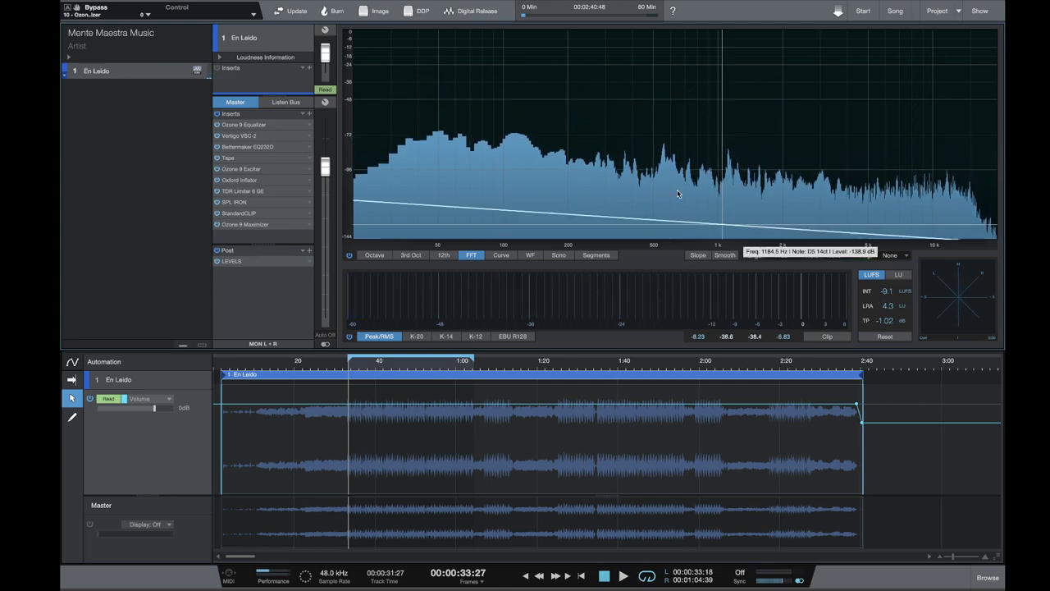
{"action": "key", "text": "space"}
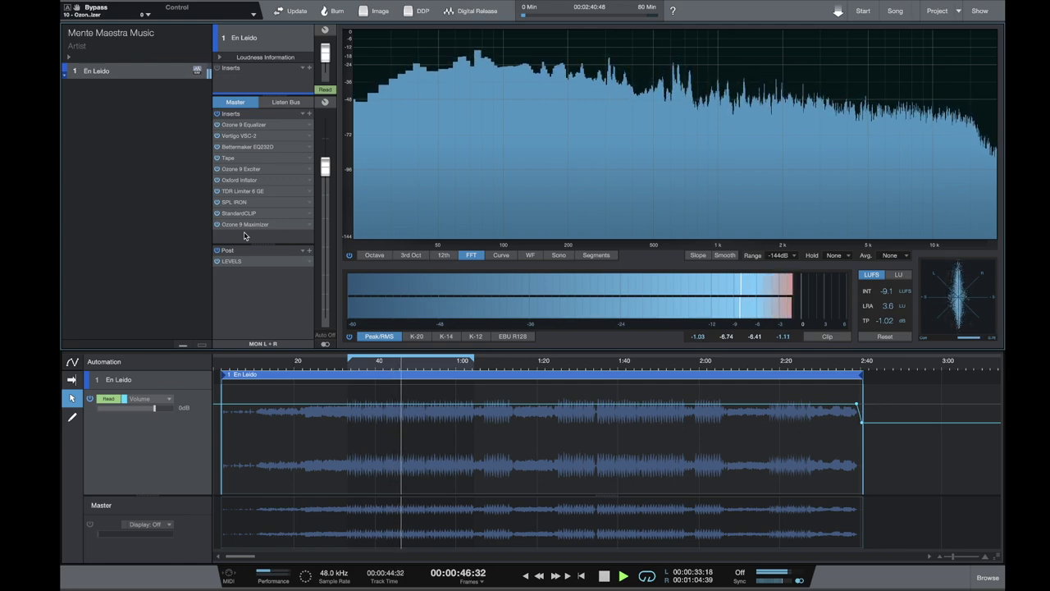
{"action": "key", "text": "space"}
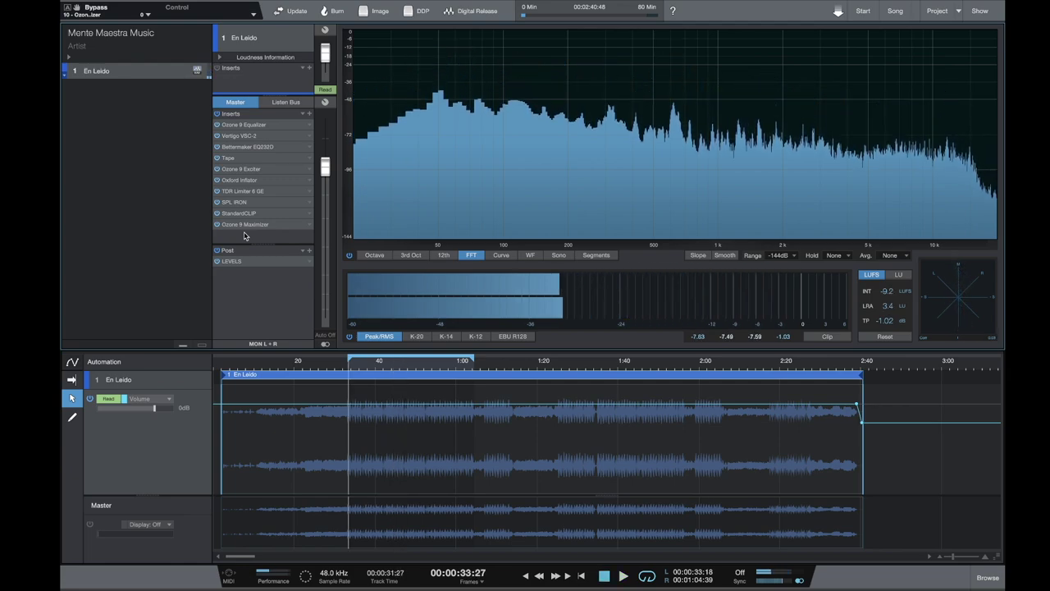